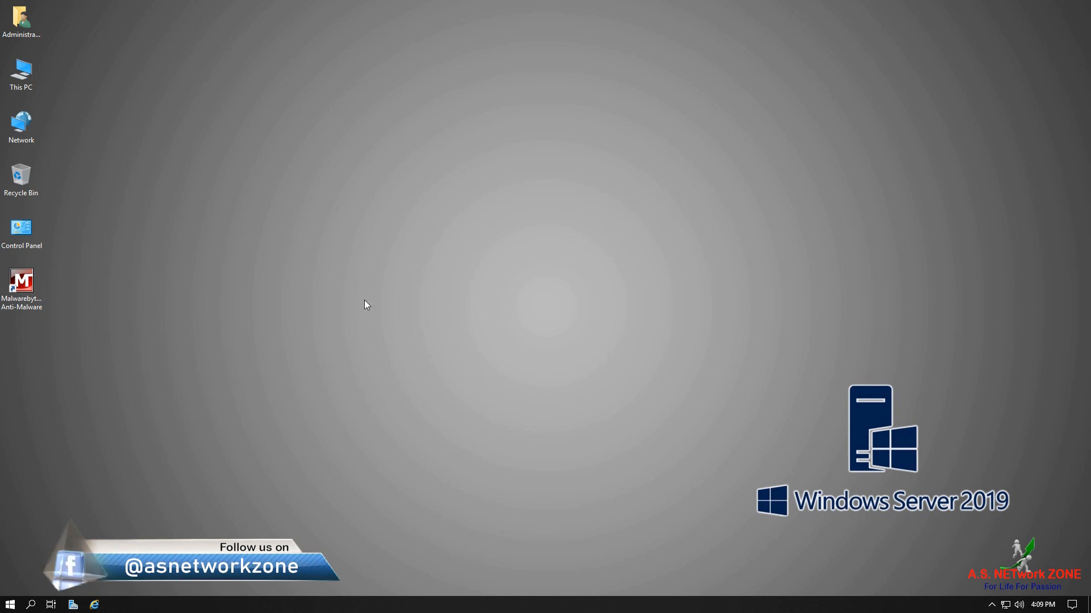
# Check the computer's Windows edition, computer name and workgroup in its system properties, and close them
pyautogui.rightClick(24, 84)
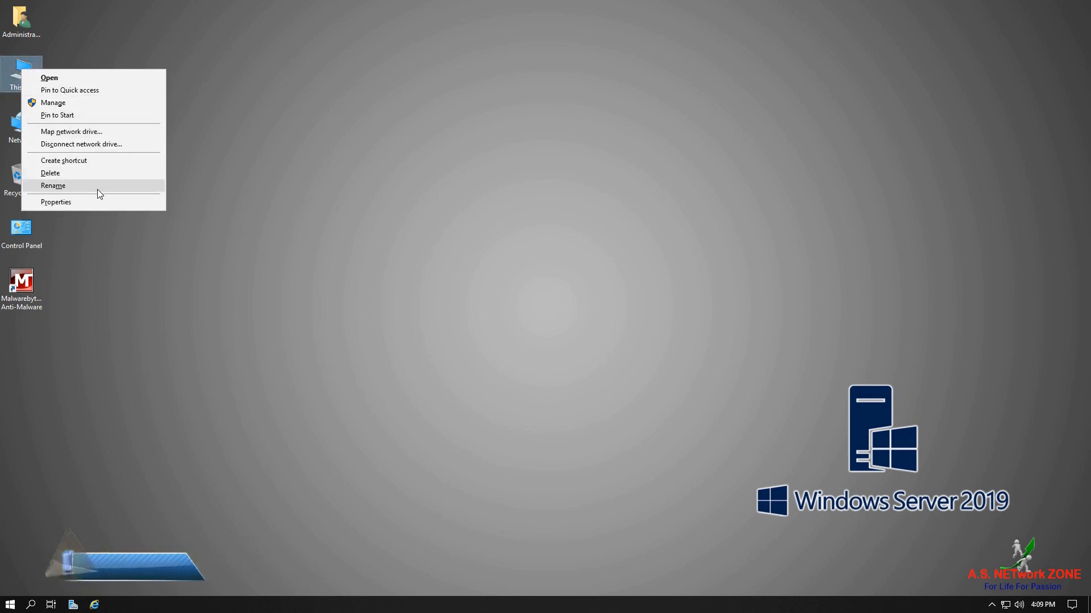
pyautogui.click(106, 201)
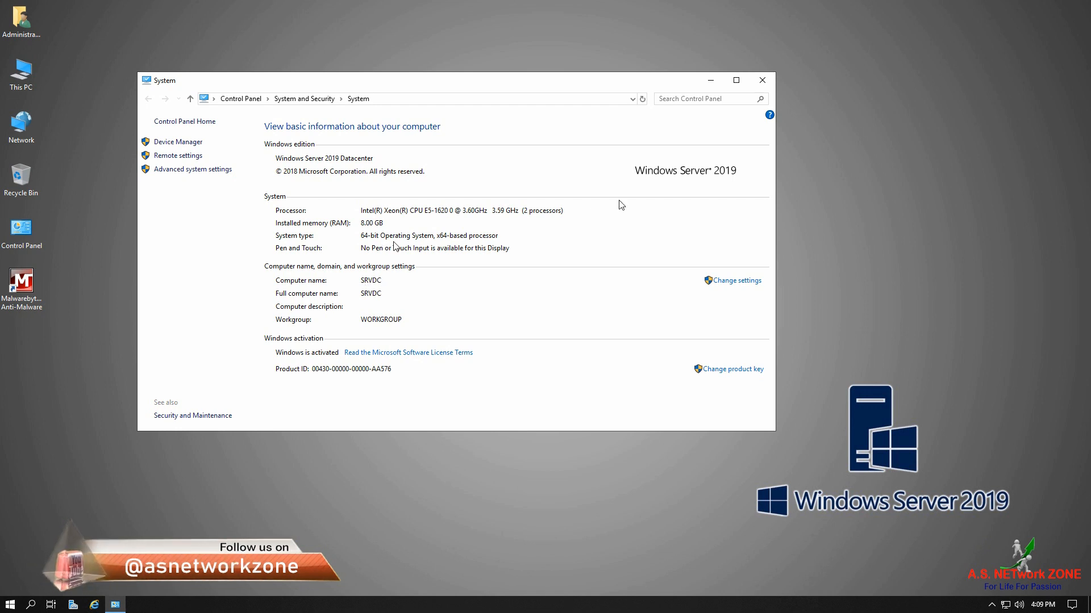
pyautogui.click(762, 80)
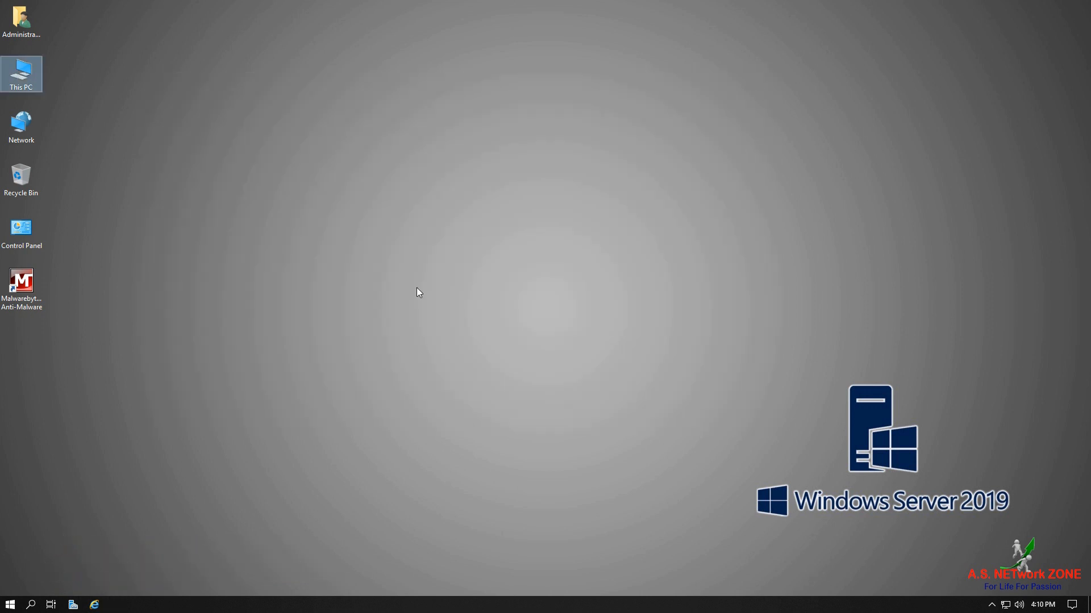
# Open the properties of the Ethernet0 adapter from the network connection settings
pyautogui.click(35, 141)
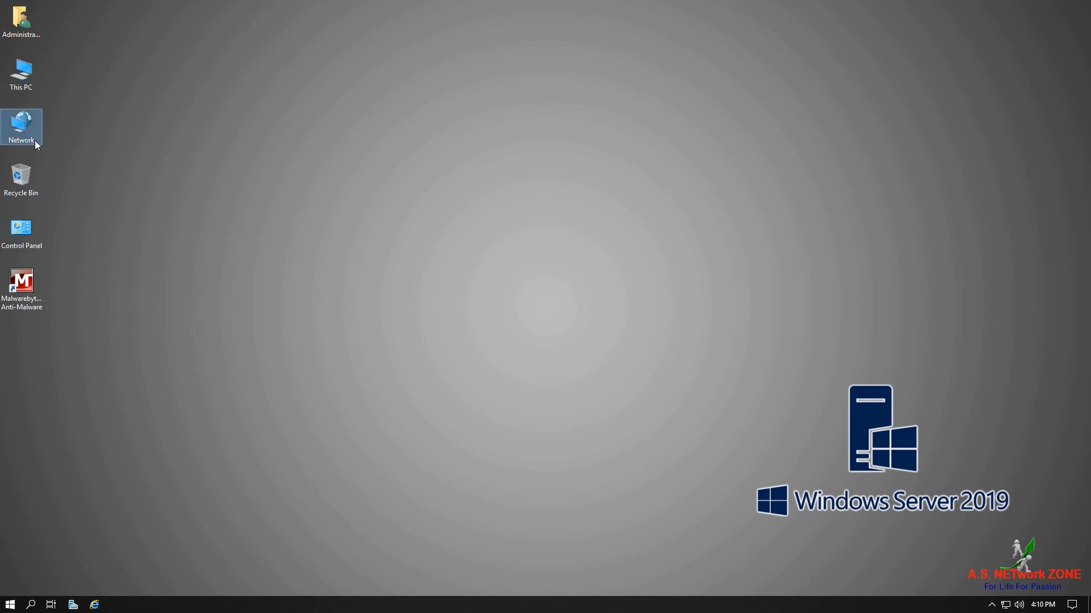
pyautogui.rightClick(35, 141)
pyautogui.click(108, 227)
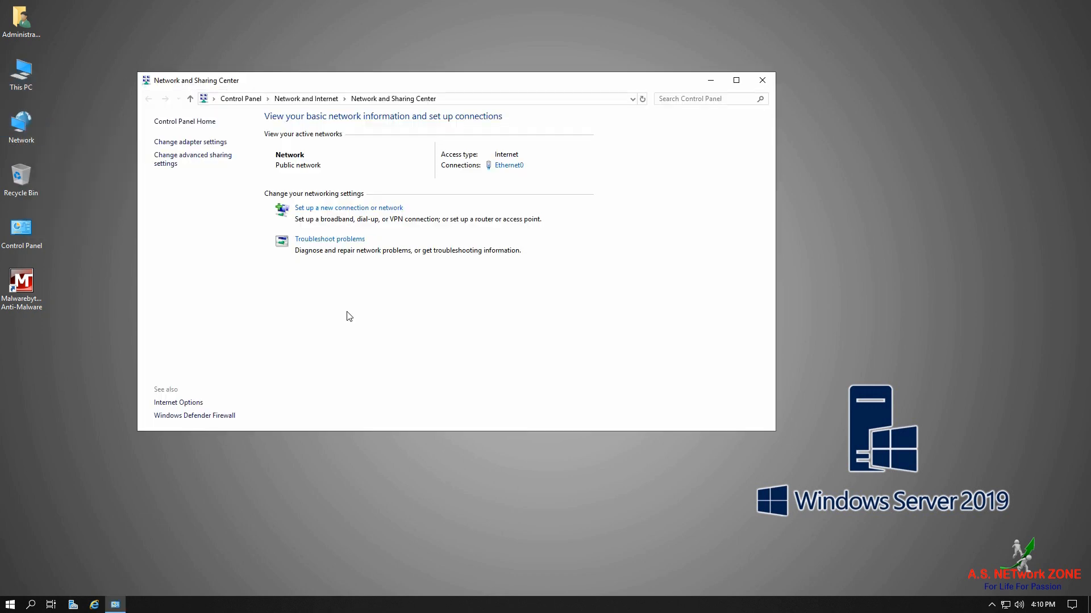
pyautogui.click(176, 141)
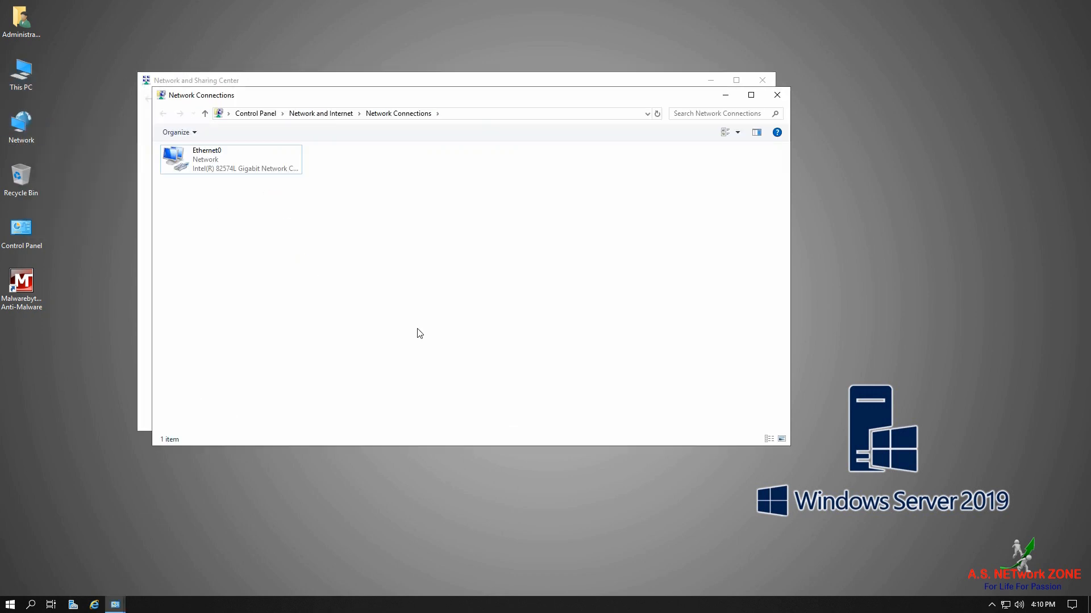
pyautogui.click(256, 176)
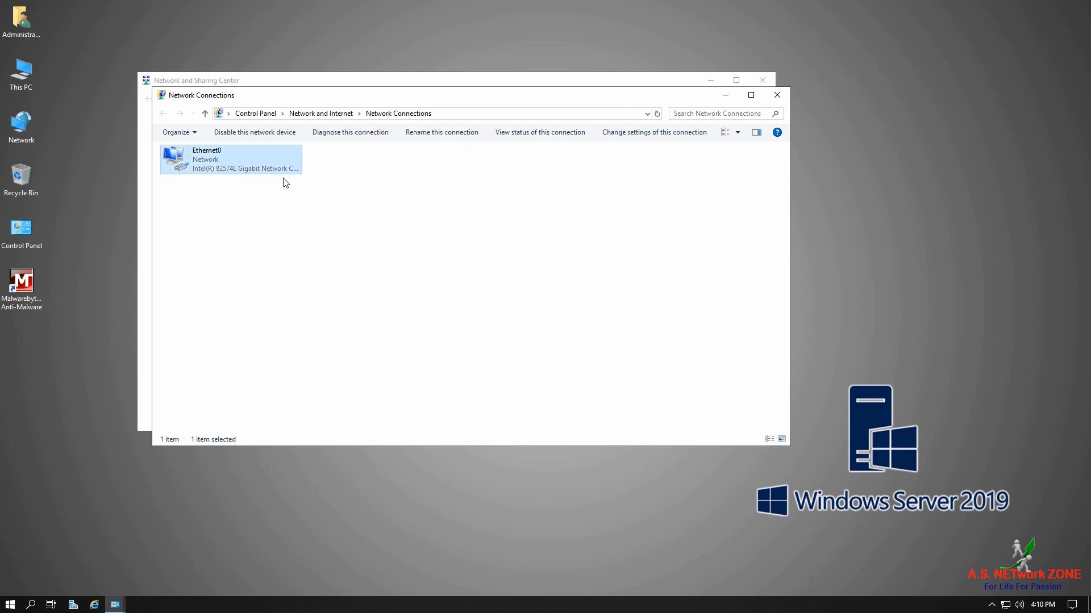
pyautogui.rightClick(281, 169)
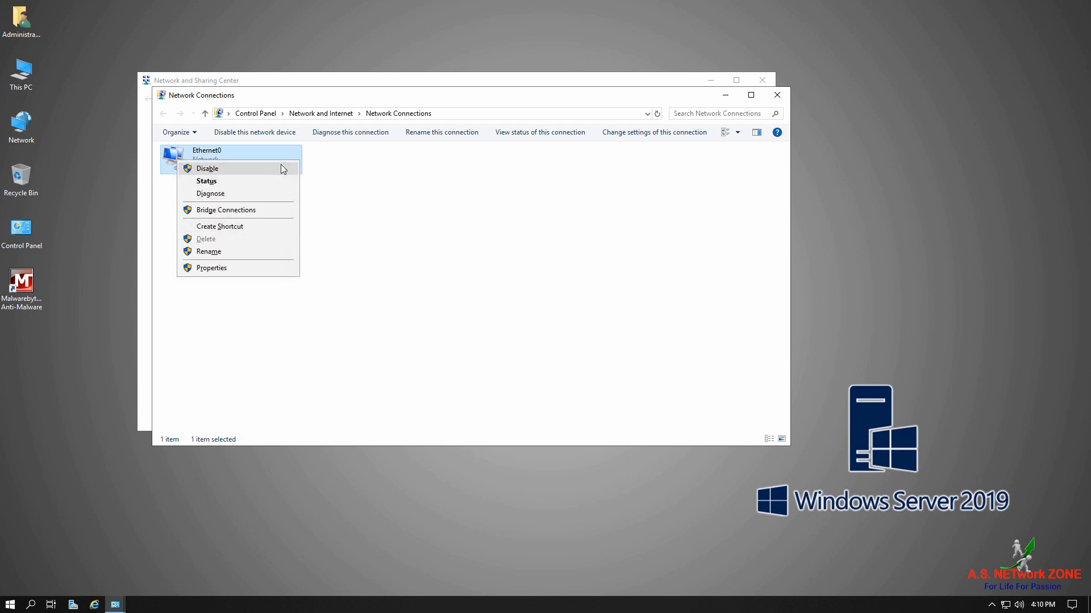
pyautogui.click(291, 267)
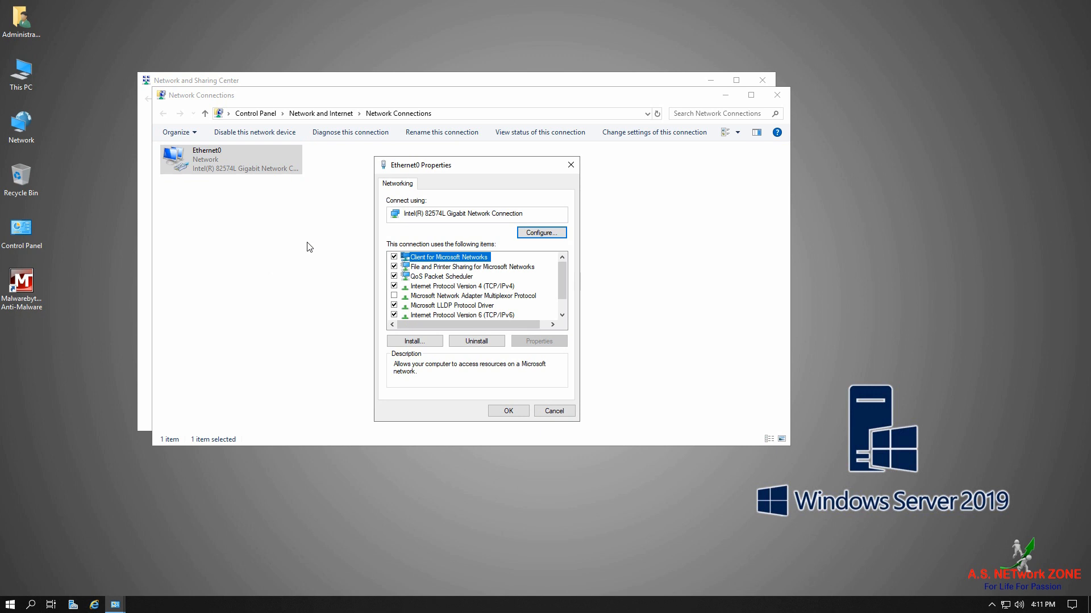
# Give IPv4 the static address 192.168.10.111, subnet mask 255.255.255.0, default gateway 192.168.10.1 and preferred DNS server 192.168.10.111
pyautogui.click(485, 286)
pyautogui.click(564, 343)
pyautogui.click(487, 291)
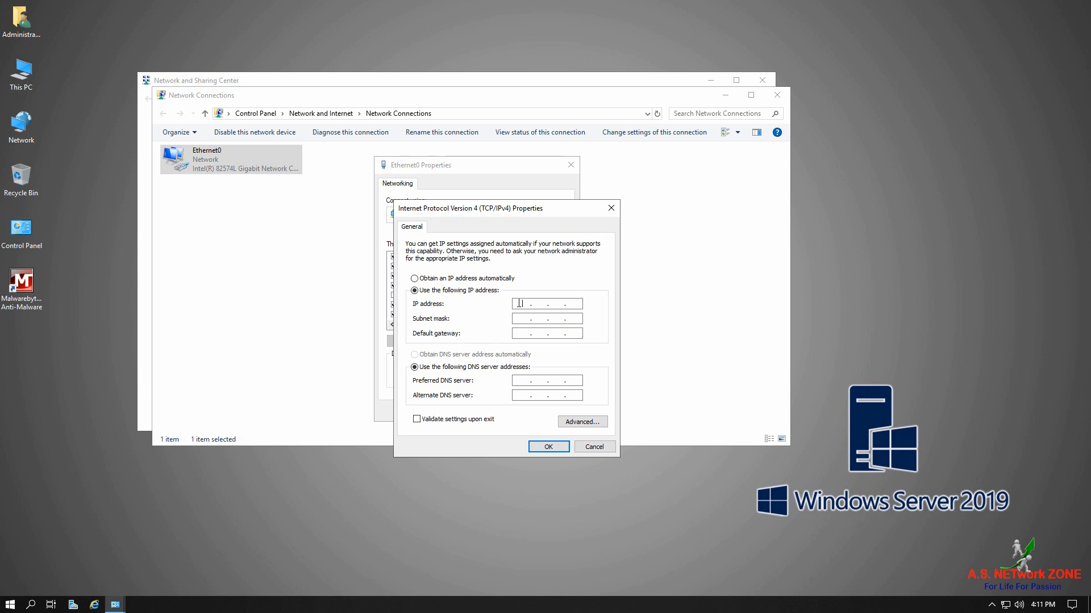
pyautogui.write('192 . 168 . 10 . 111')
pyautogui.click(522, 318)
pyautogui.write('192 . 168 . 10')
pyautogui.click(528, 382)
pyautogui.write('192 . 168 . 10 . 111')
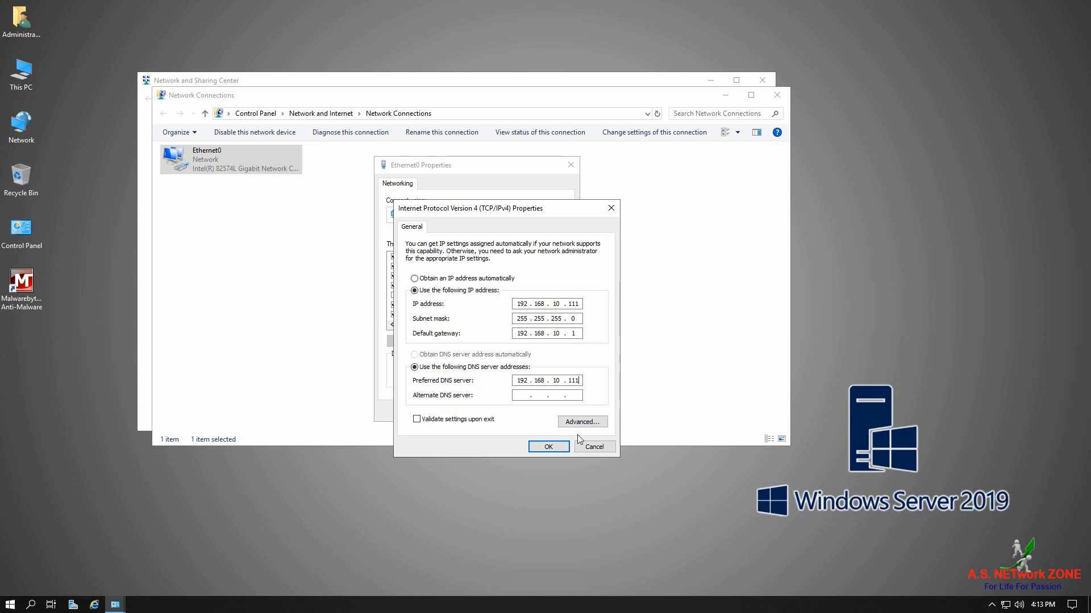
pyautogui.click(549, 446)
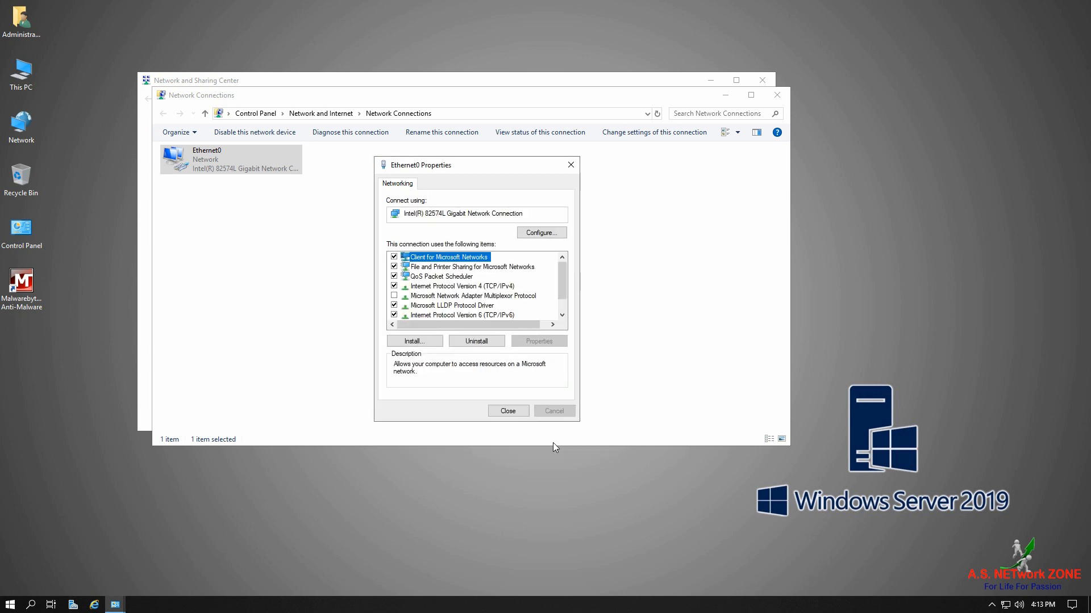
# Disable Internet Protocol Version 6 (TCP/IPv6) on Ethernet0 and close the network windows
pyautogui.click(393, 315)
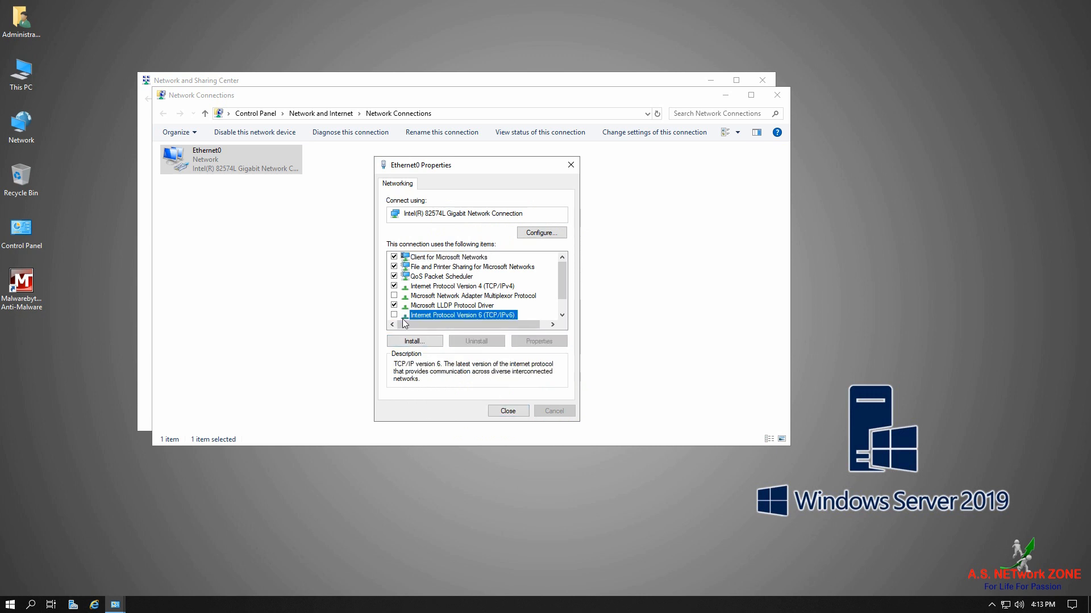
pyautogui.click(518, 411)
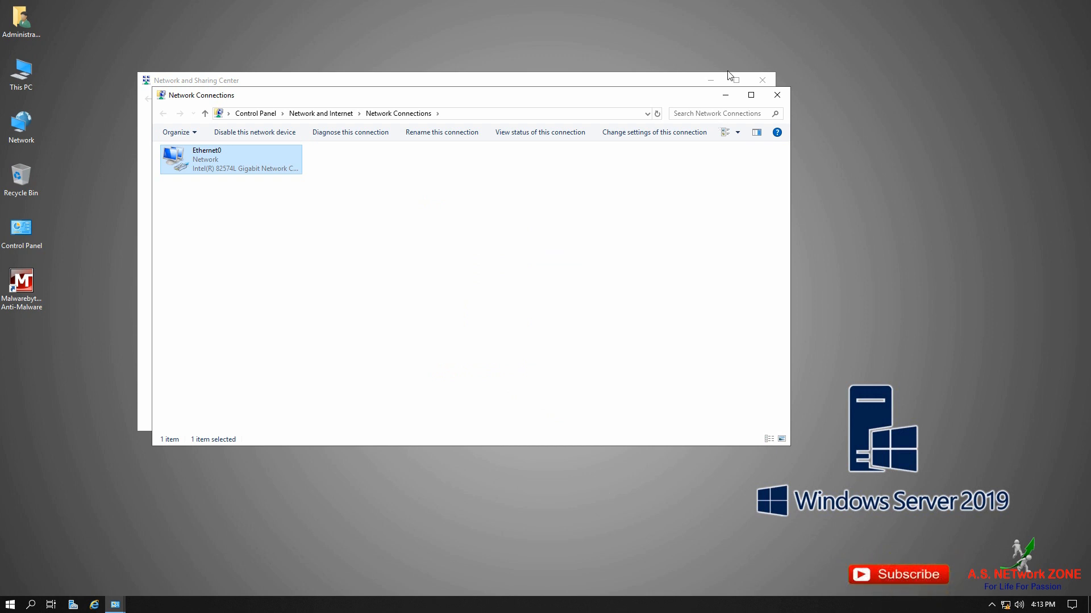
pyautogui.click(772, 93)
pyautogui.click(762, 79)
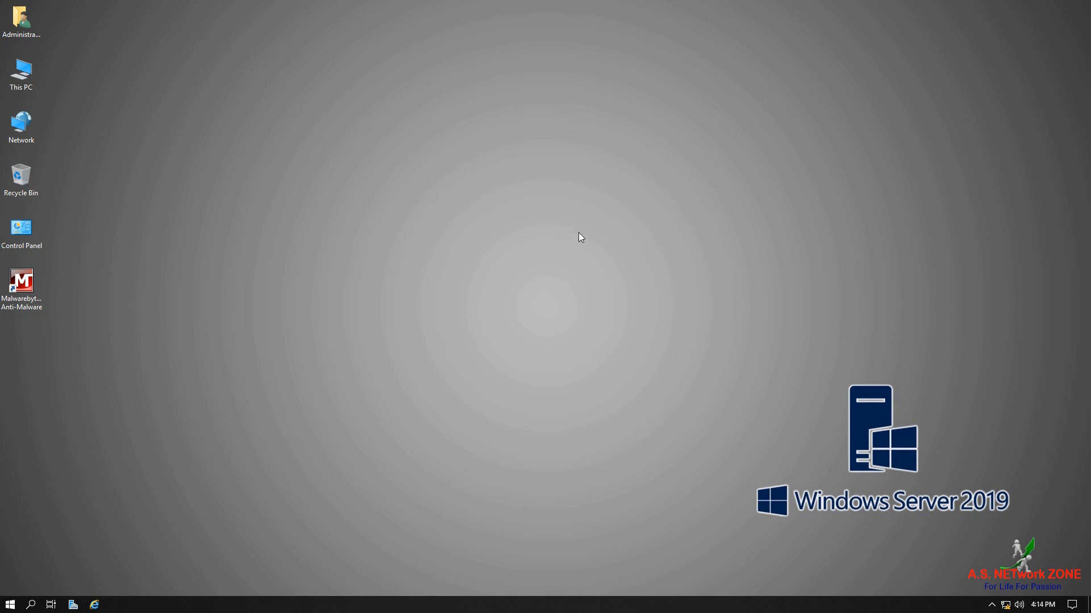
# Check the C: drive's file system and free space in its properties, and close the file window
pyautogui.doubleClick(31, 71)
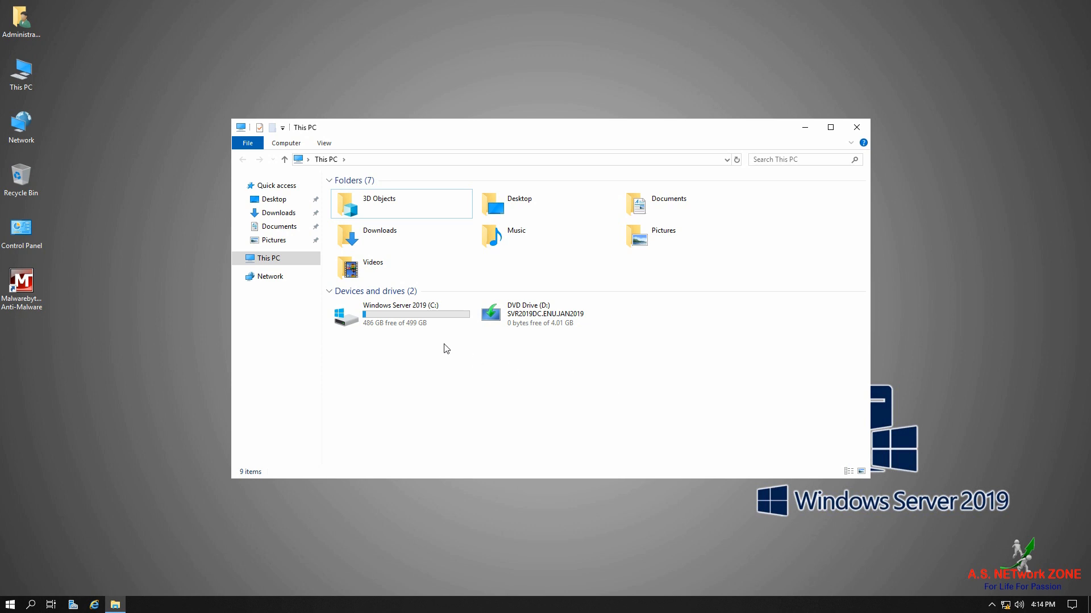
pyautogui.click(361, 310)
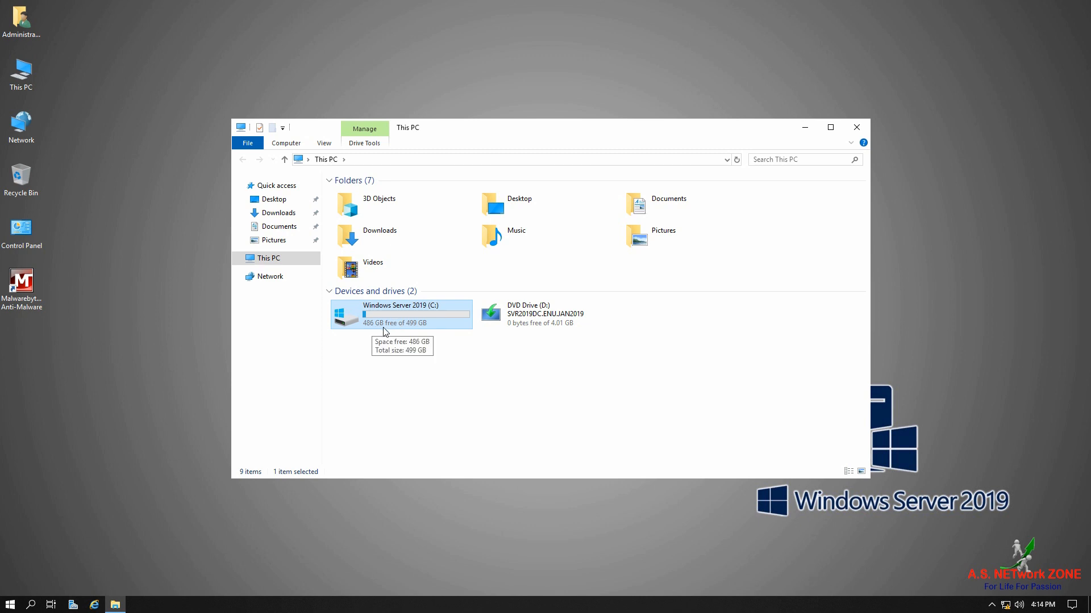
pyautogui.rightClick(428, 313)
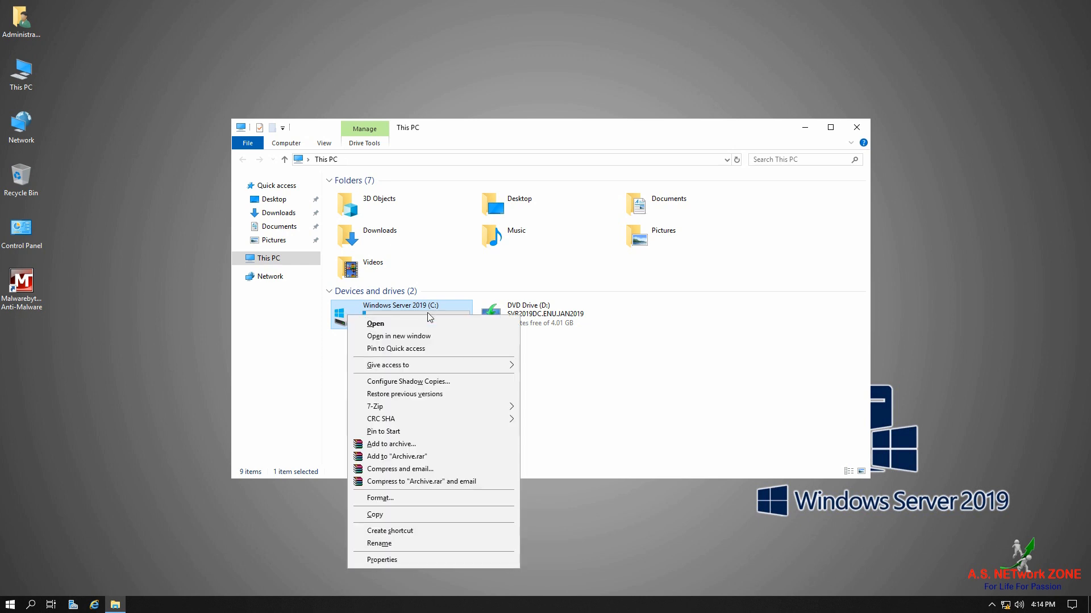
pyautogui.click(455, 557)
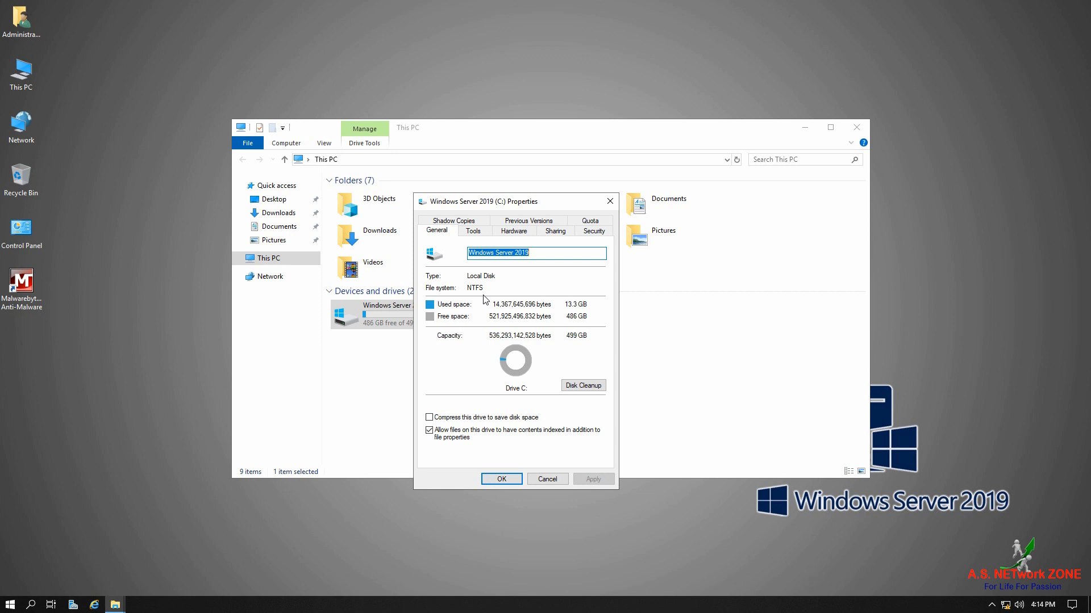
pyautogui.click(547, 479)
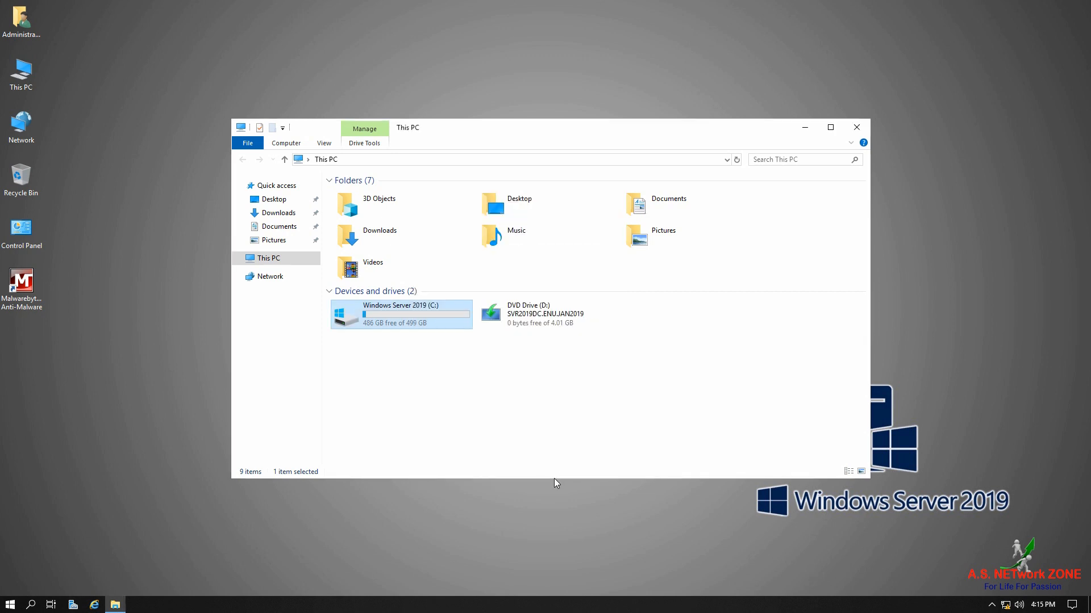
pyautogui.click(857, 128)
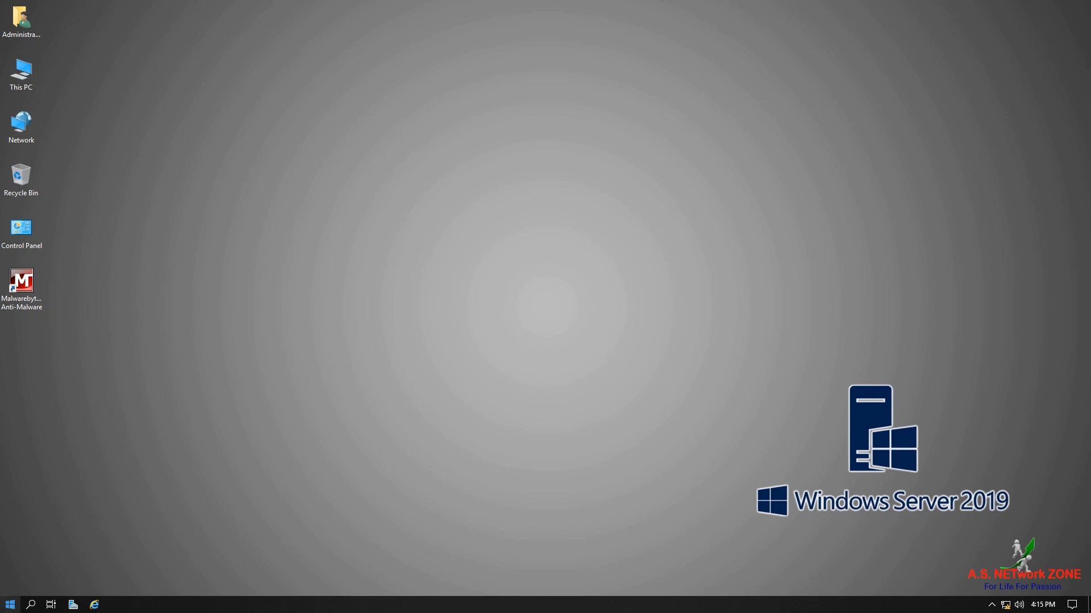
# Check which account is signed in to the server
pyautogui.click(9, 604)
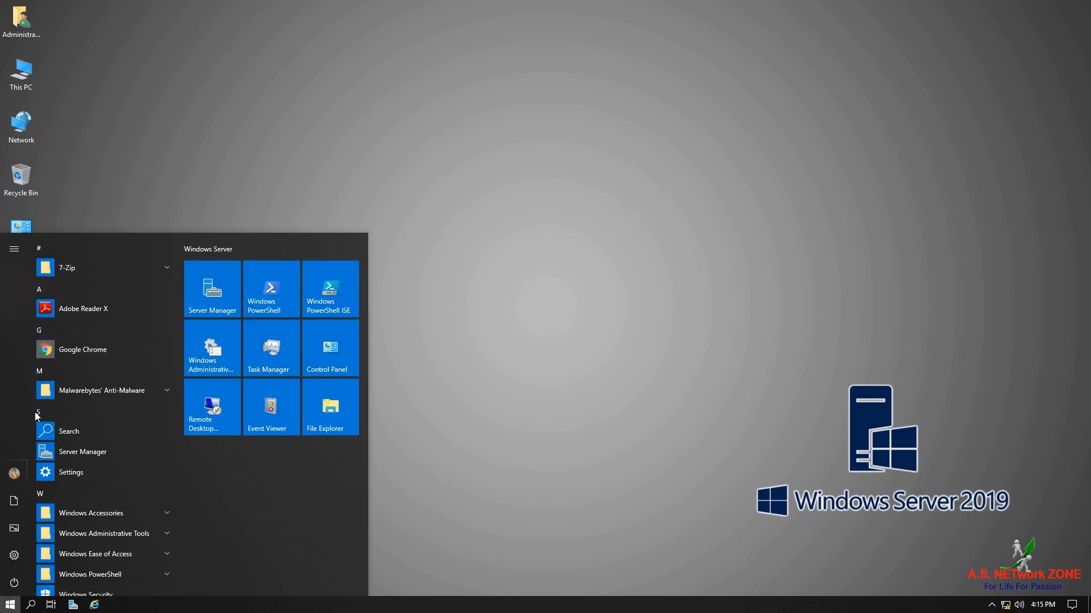
pyautogui.click(7, 255)
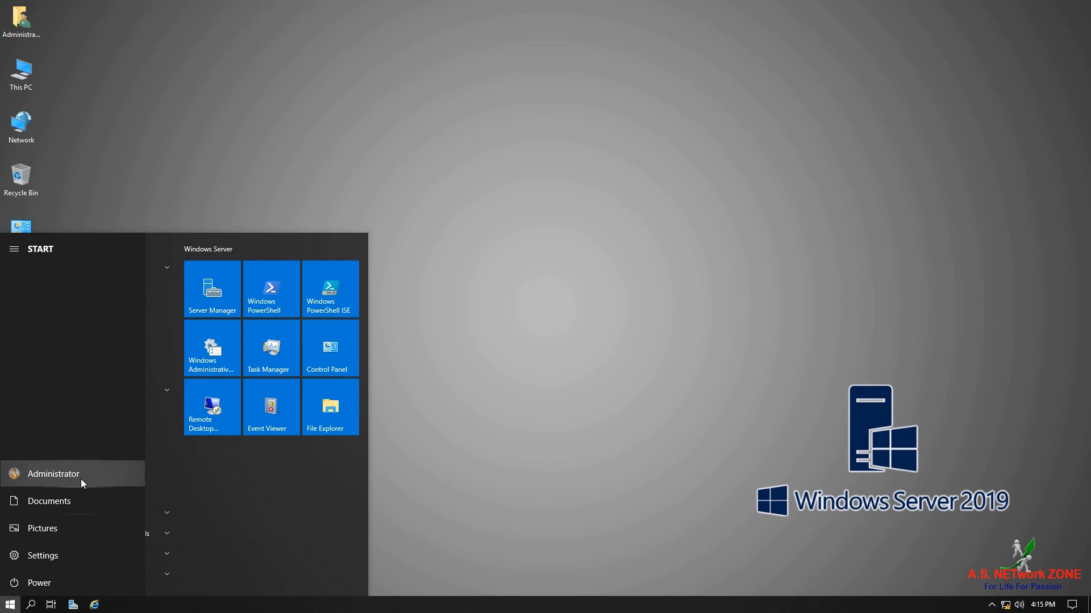
pyautogui.click(472, 478)
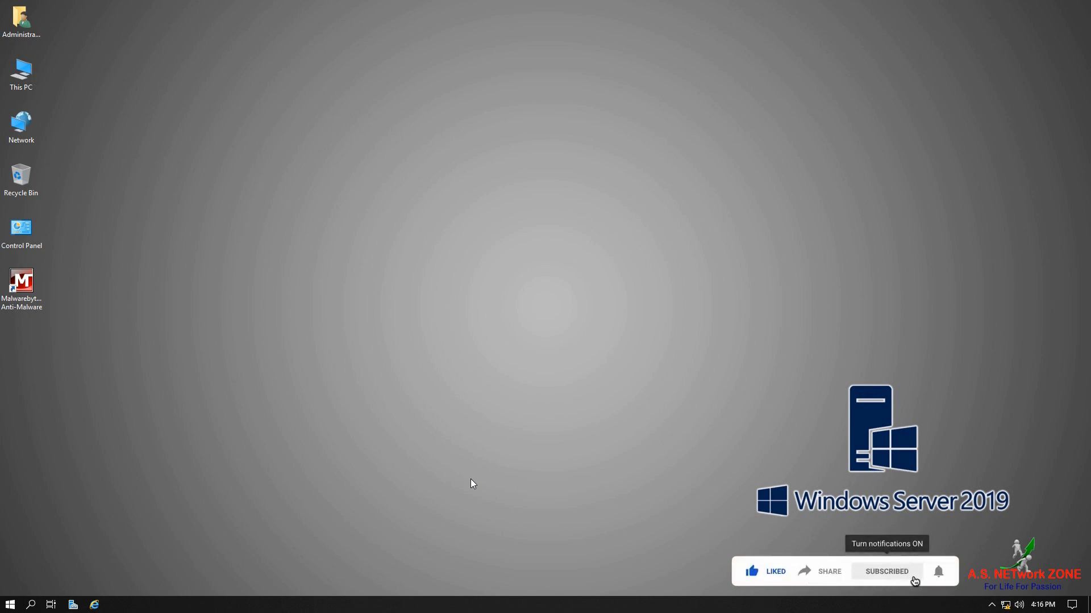
# Open Server Manager and start adding roles and features with a role-based or feature-based installation on server SRVDC
pyautogui.click(73, 605)
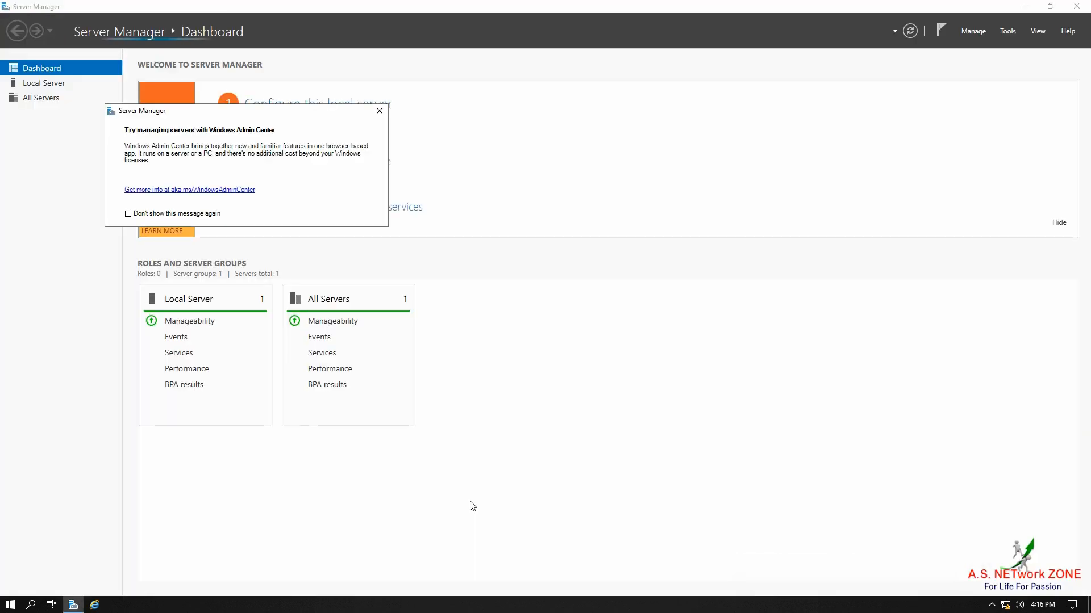
pyautogui.click(377, 110)
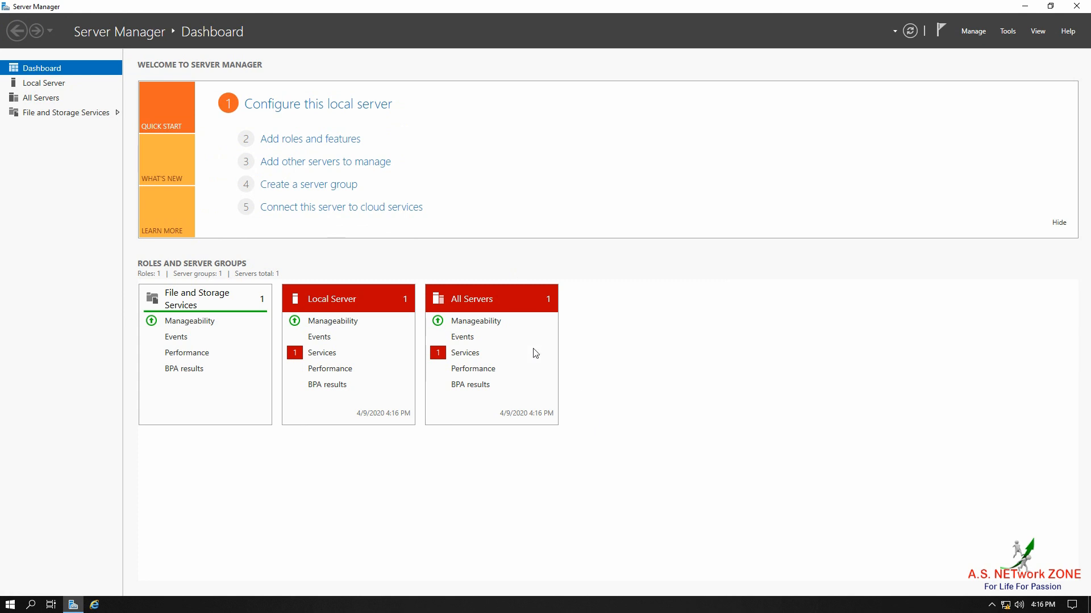
pyautogui.click(306, 139)
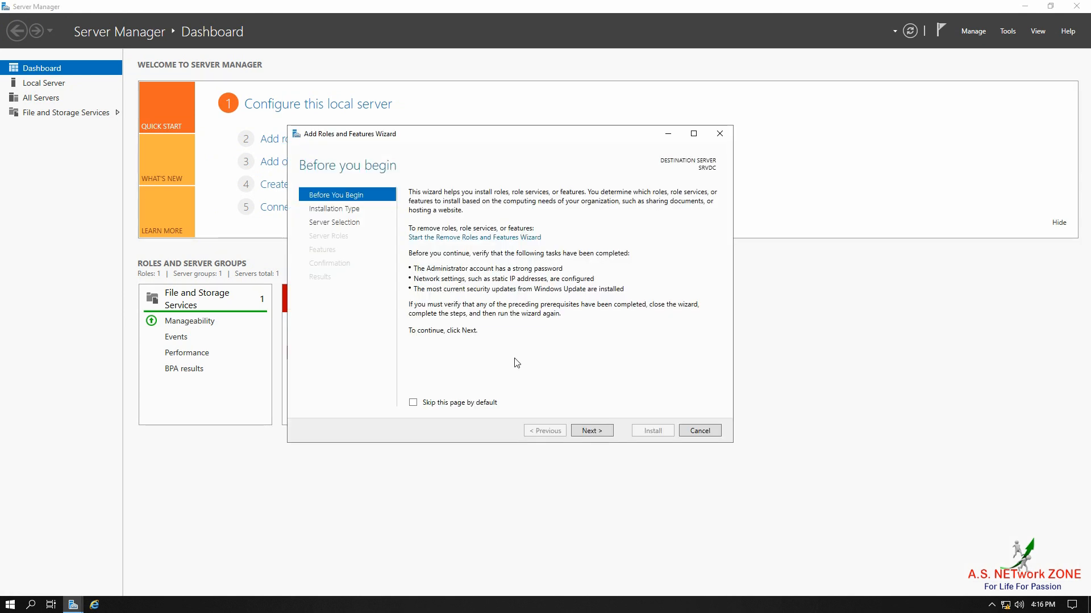
pyautogui.click(603, 435)
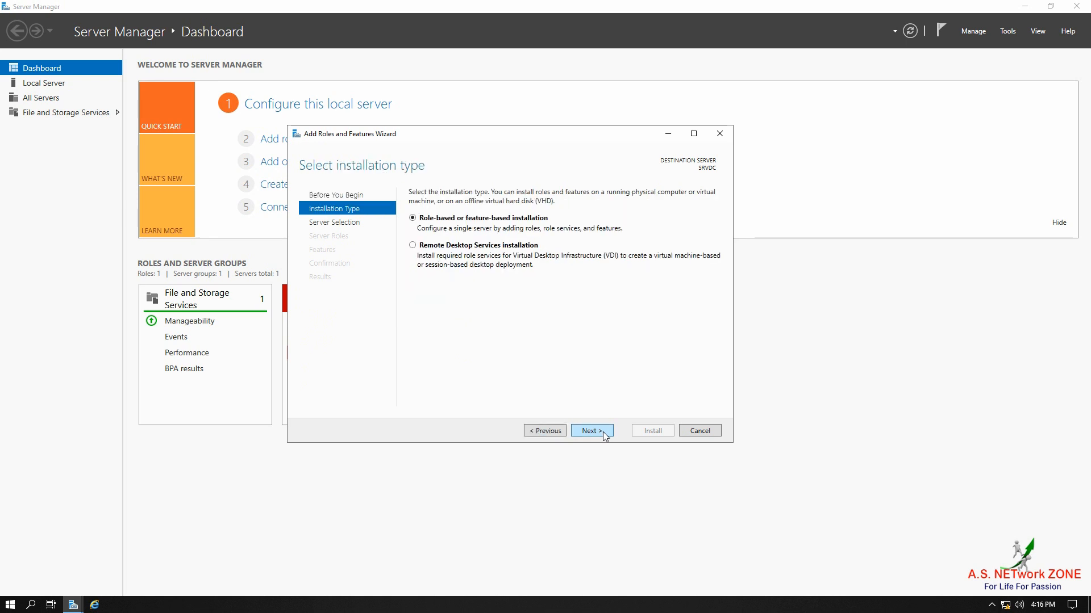
pyautogui.click(603, 435)
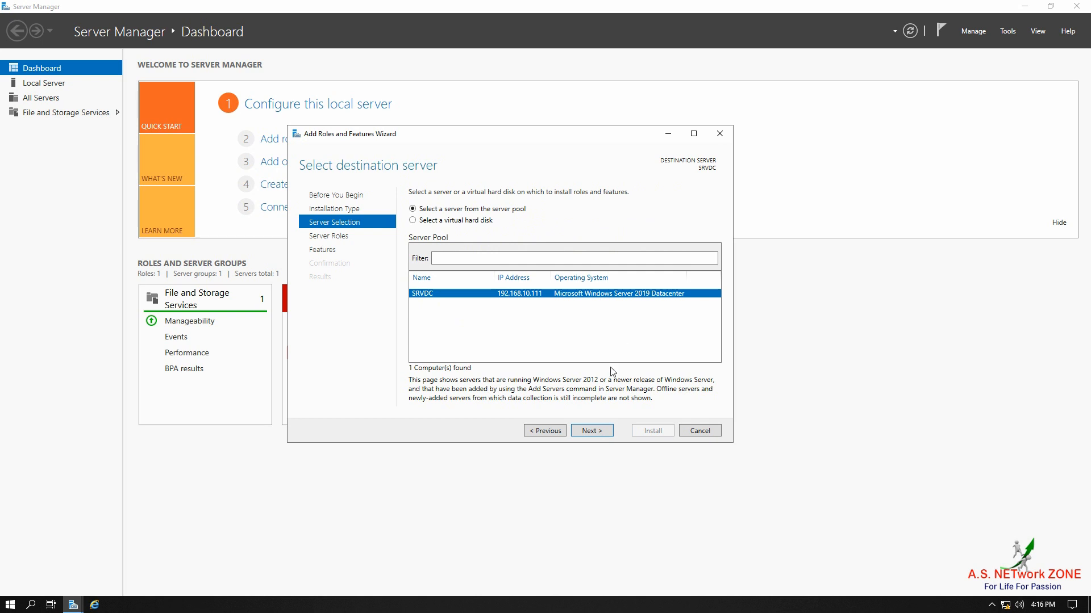
pyautogui.click(599, 432)
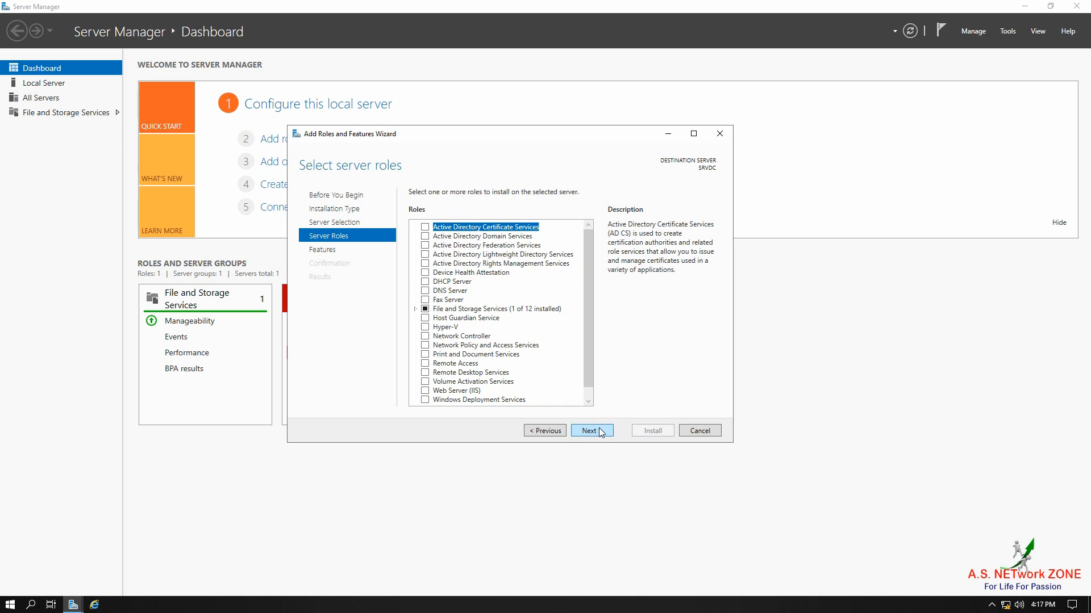
# Select the Active Directory Domain Services role with its required features, keep the default features and proceed to the installation confirmation
pyautogui.click(425, 237)
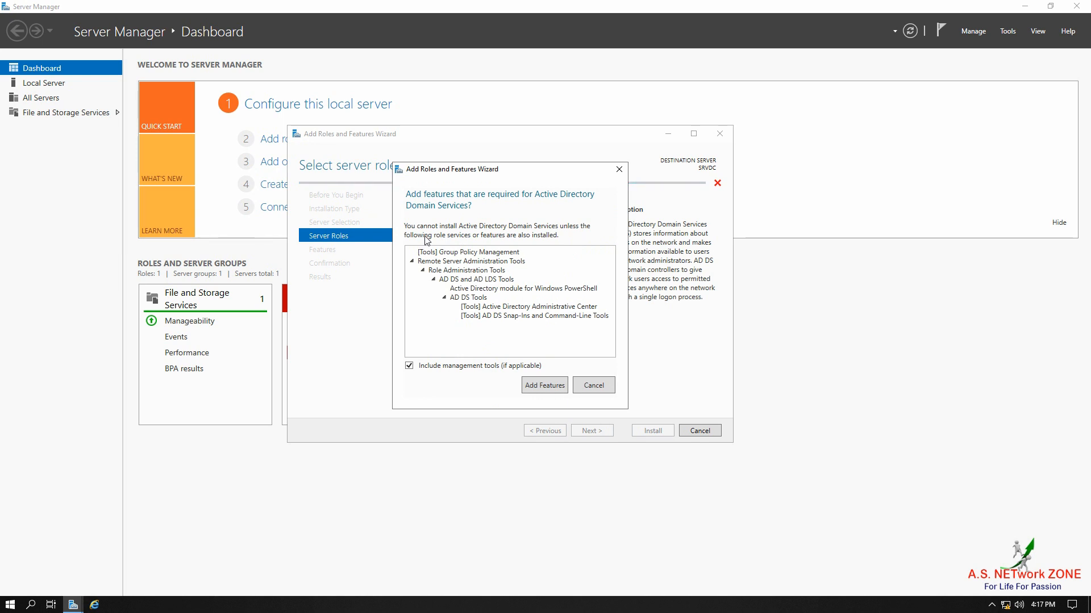
pyautogui.click(544, 385)
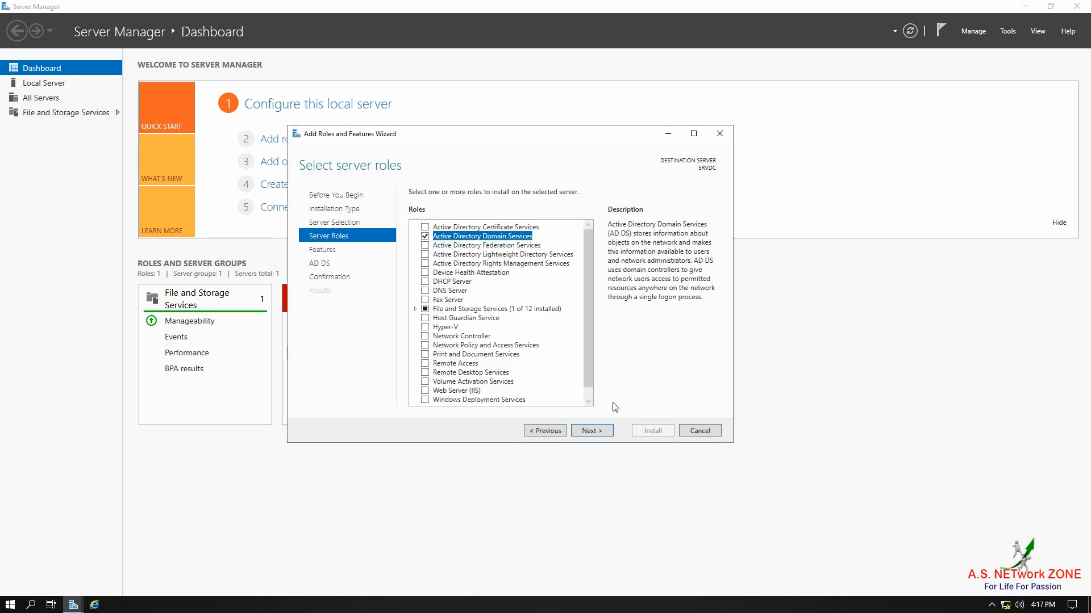
pyautogui.click(602, 431)
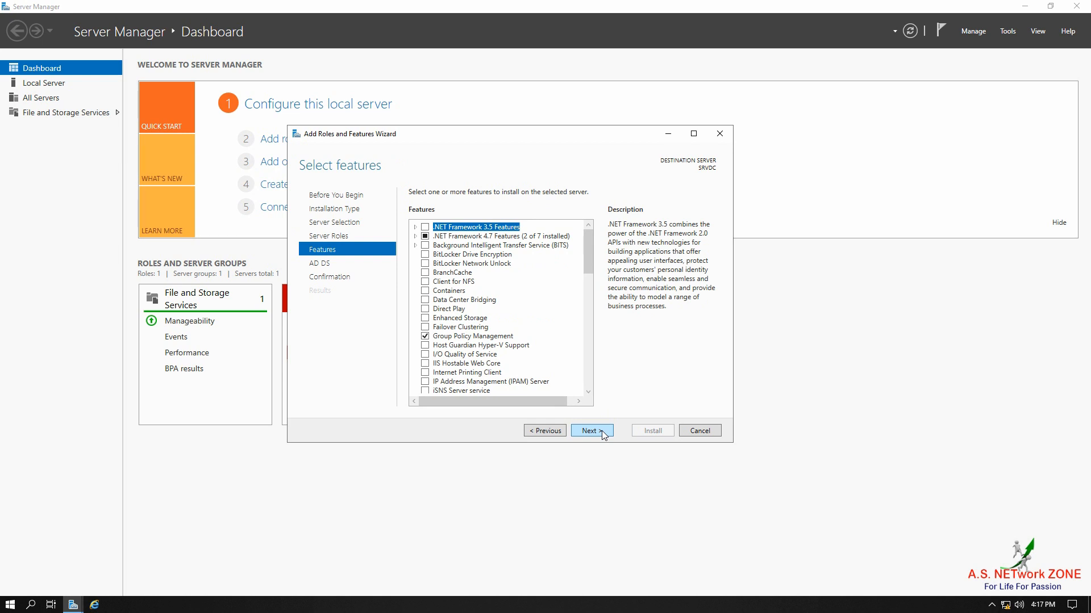
pyautogui.click(602, 431)
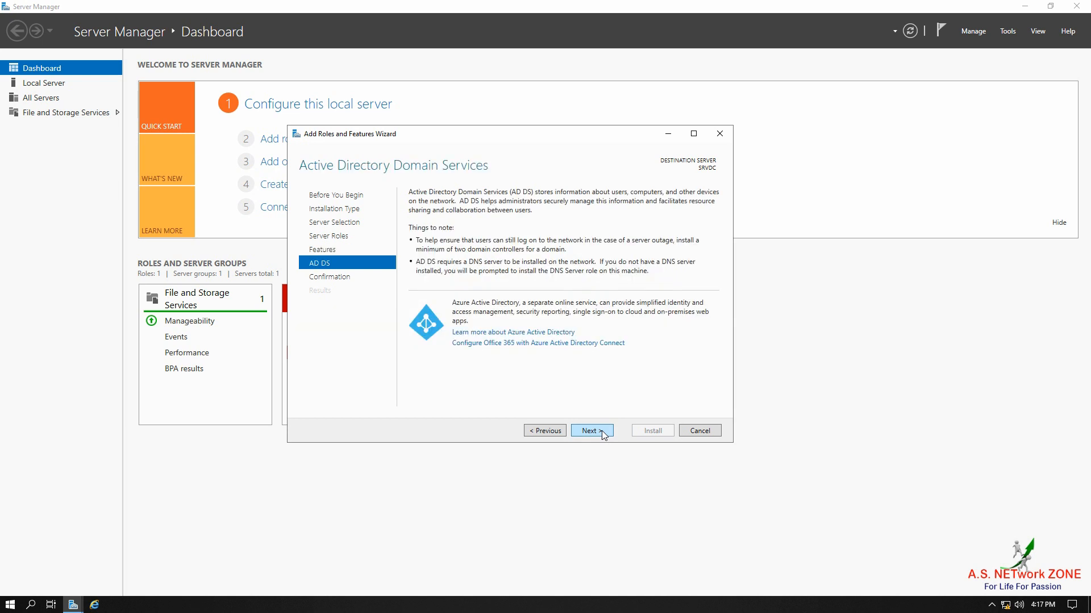
pyautogui.click(602, 431)
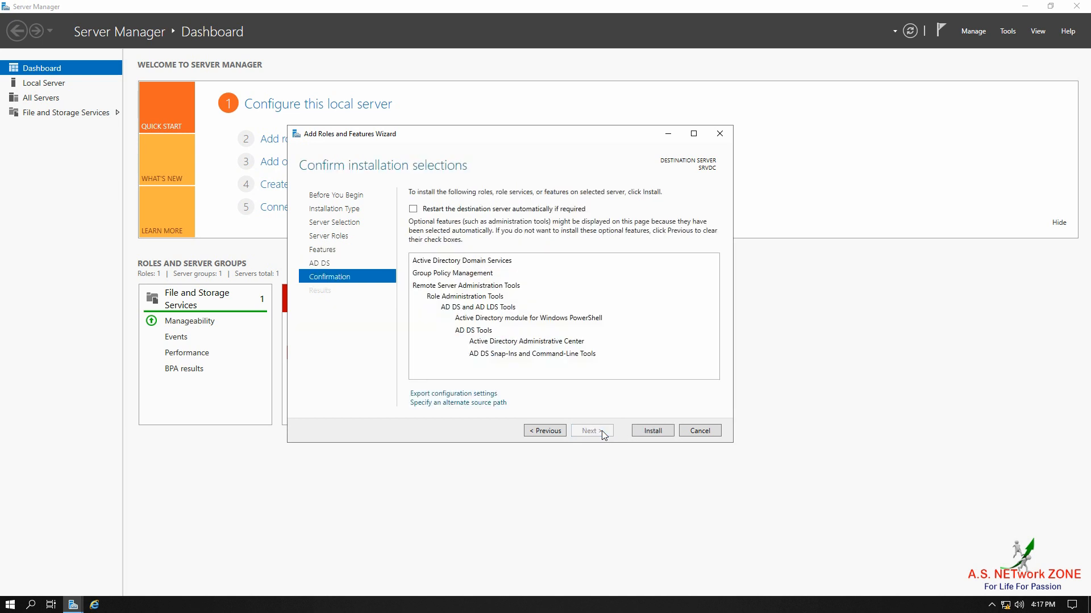
# Install the selected Active Directory Domain Services role and features on SRVDC, and close the wizard when the installation ends
pyautogui.click(653, 431)
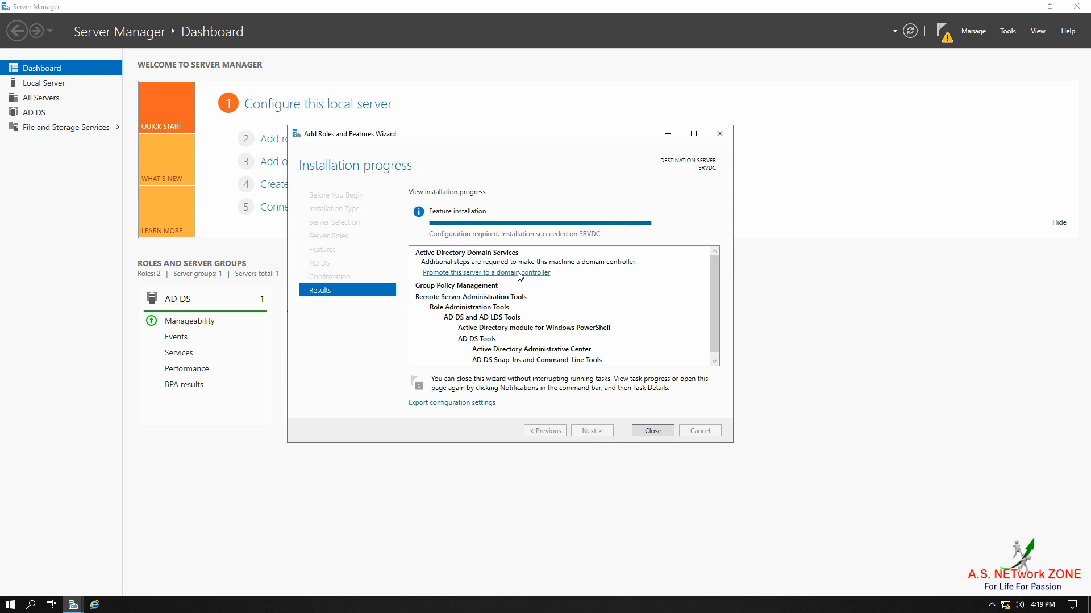
pyautogui.click(652, 431)
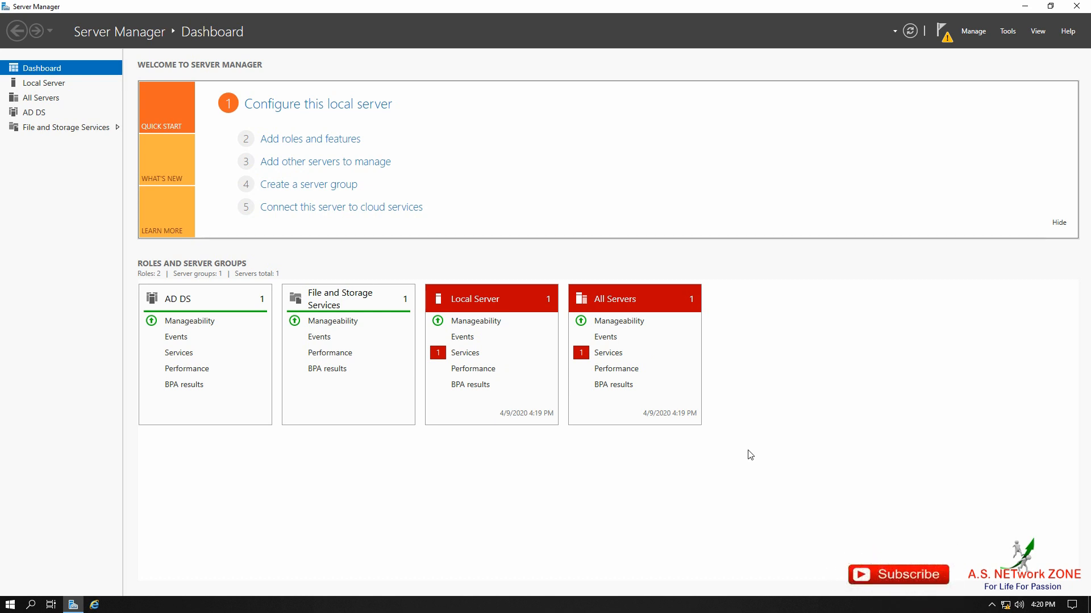
# Open the AD DS server details and start promoting SRVDC to a domain controller from its post-deployment configuration task
pyautogui.click(943, 35)
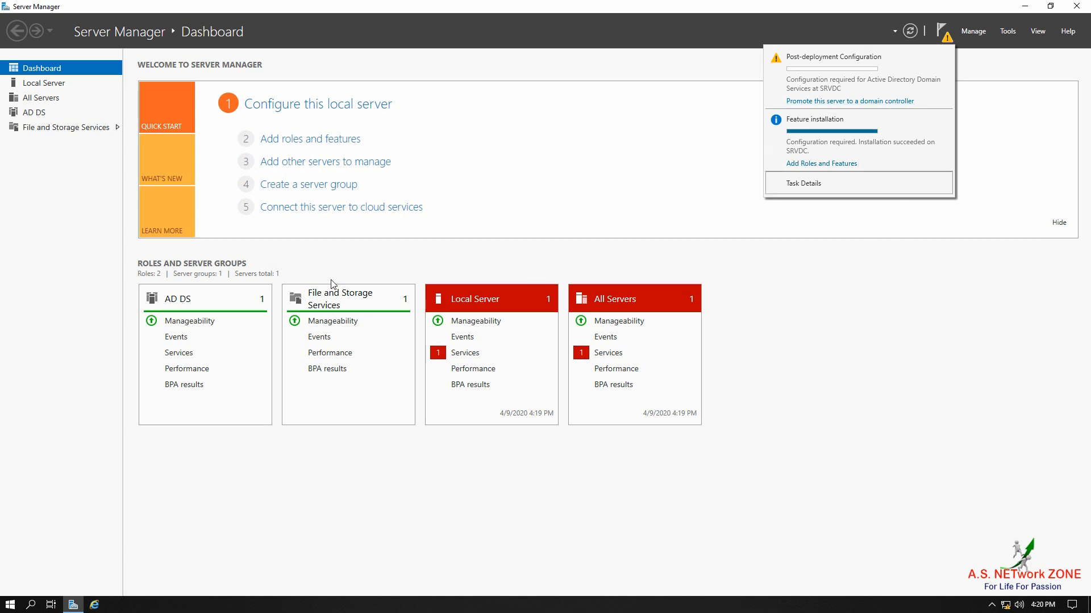
pyautogui.click(180, 306)
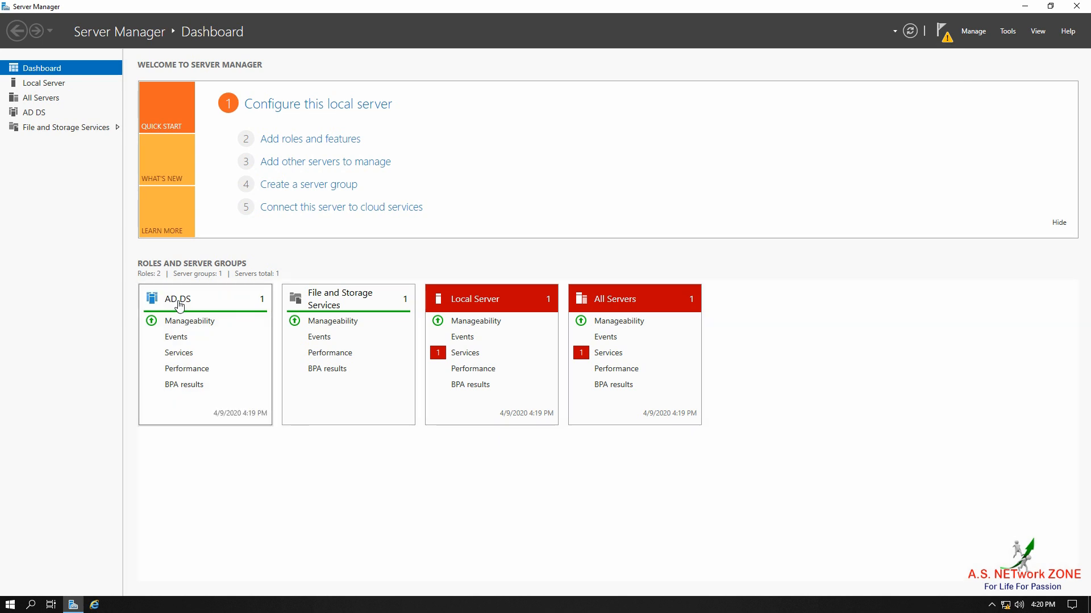
pyautogui.click(178, 301)
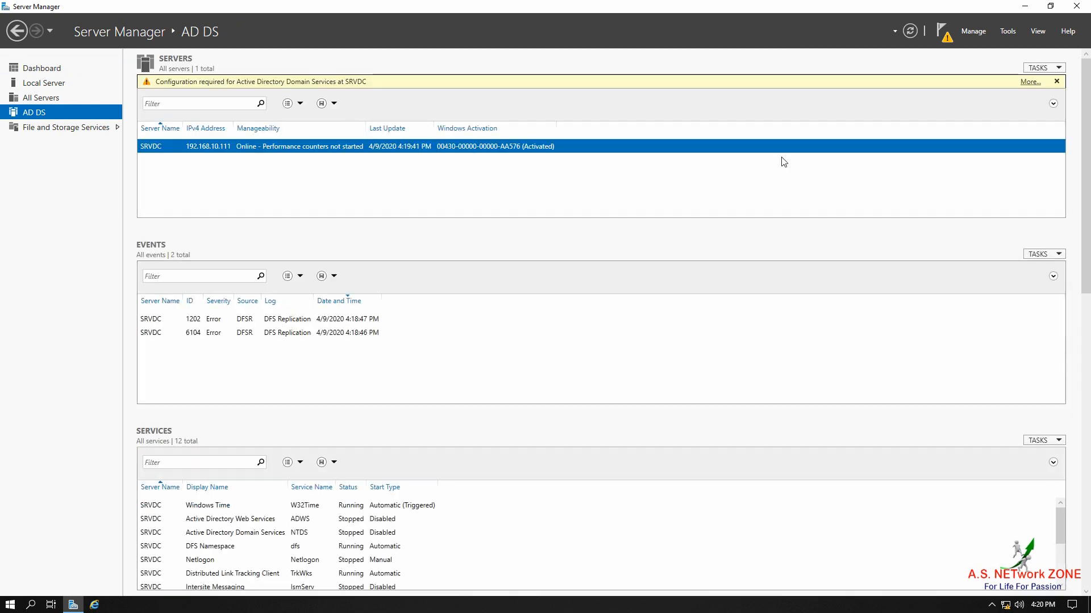
pyautogui.click(1027, 83)
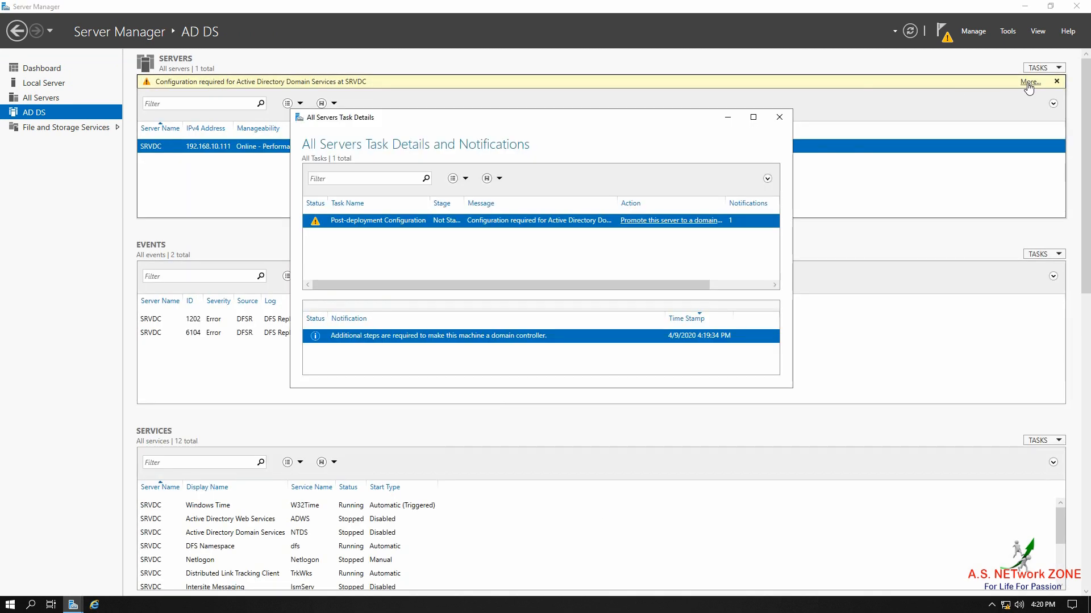
pyautogui.click(663, 225)
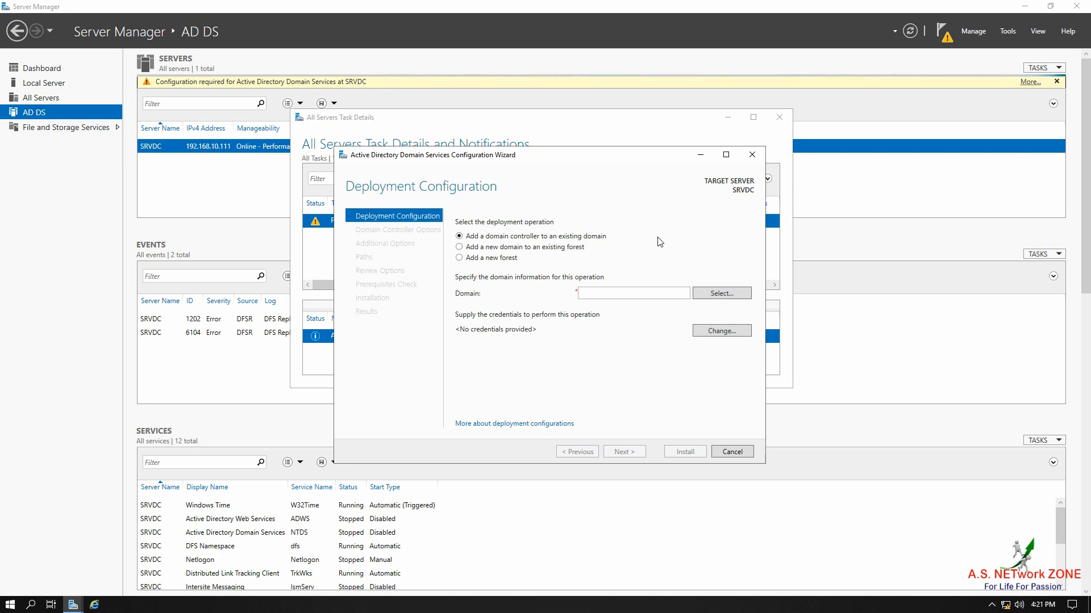
# Choose to add a new forest with the root domain name ASNETworkZONE.Com and proceed to the domain controller options
pyautogui.click(505, 259)
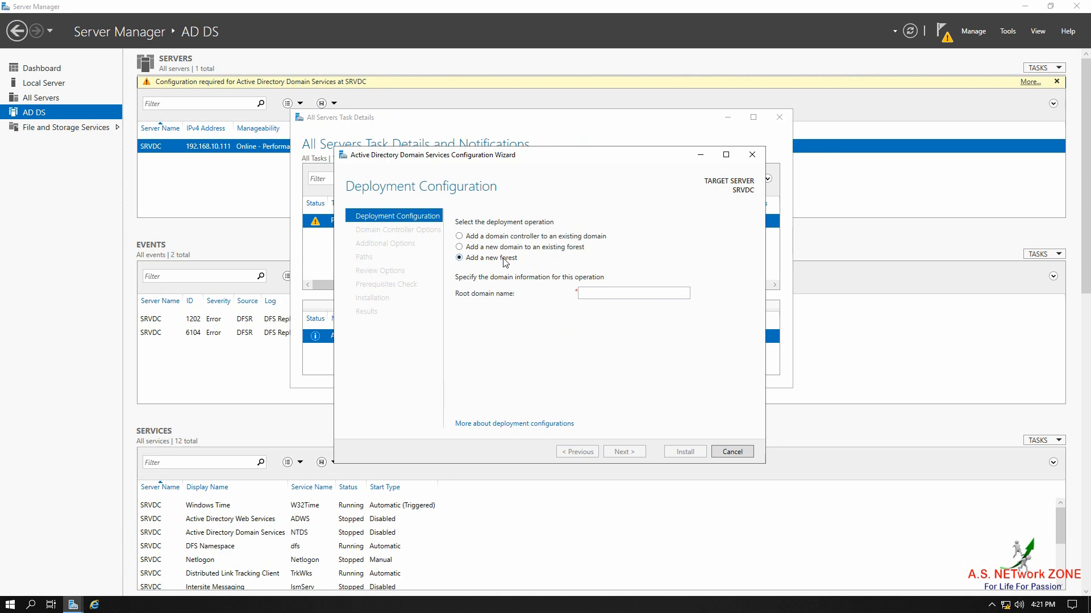
pyautogui.click(675, 296)
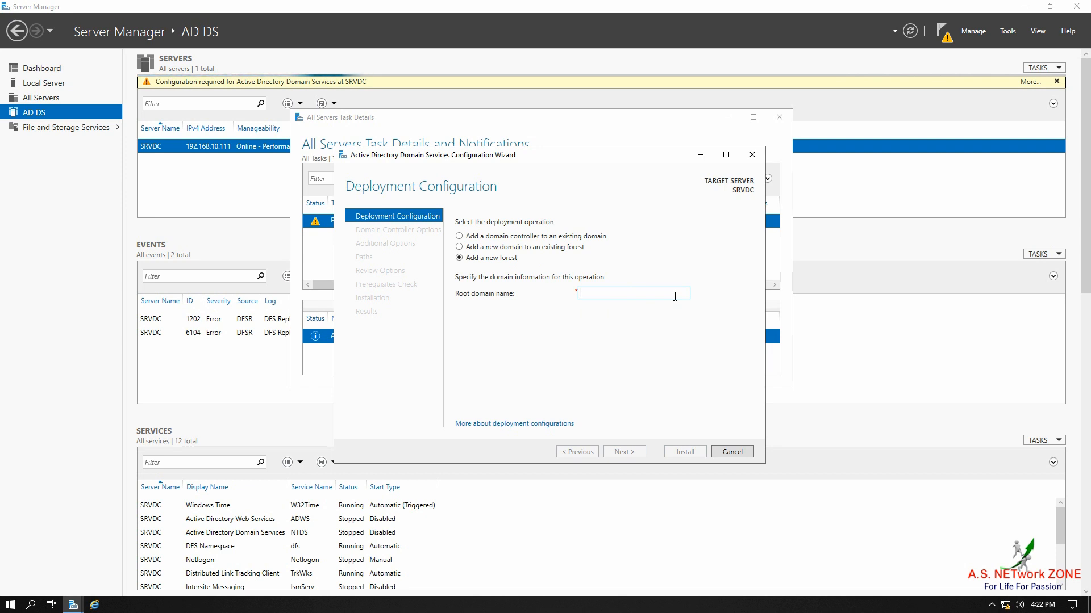
pyautogui.write('ASNETworkZ')
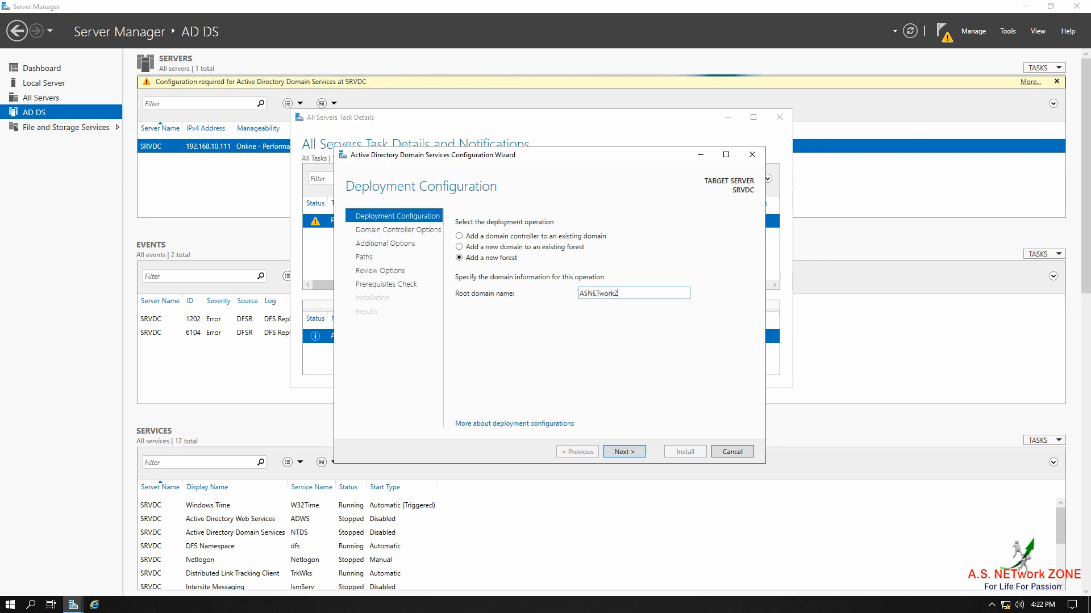
pyautogui.write('ONE.Com')
pyautogui.click(623, 454)
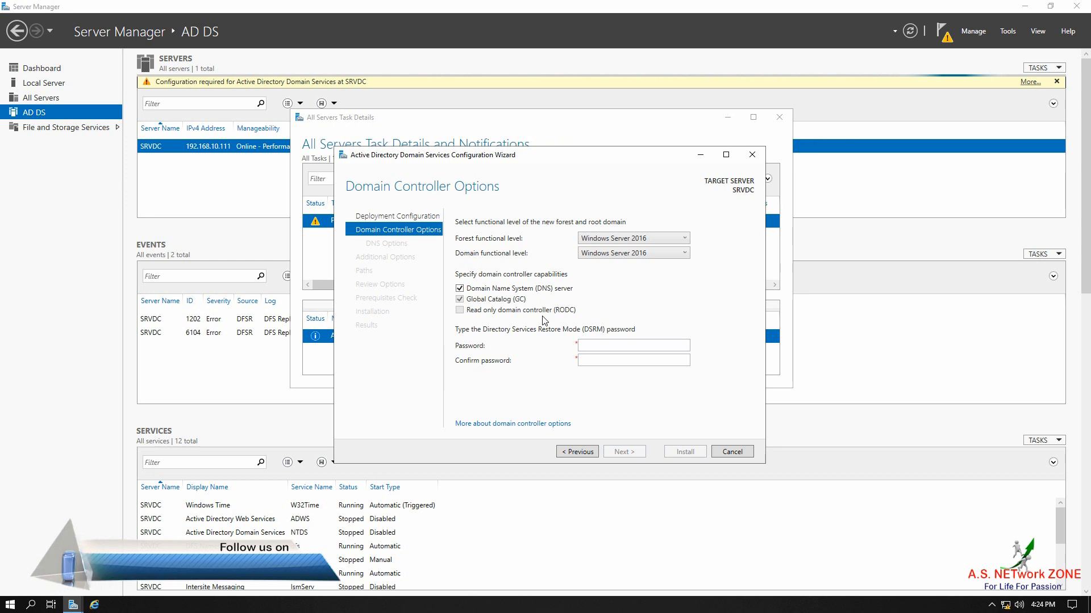
# Enter and confirm the Directory Services Restore Mode password, keep the other domain controller options and continue
pyautogui.click(608, 345)
pyautogui.write('*****')
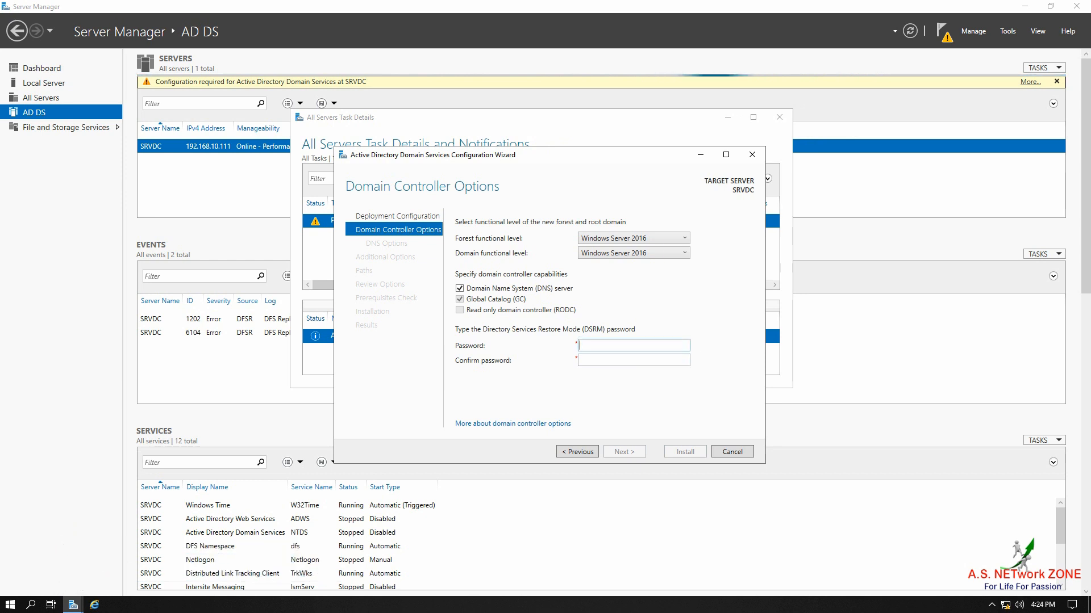
pyautogui.write('****')
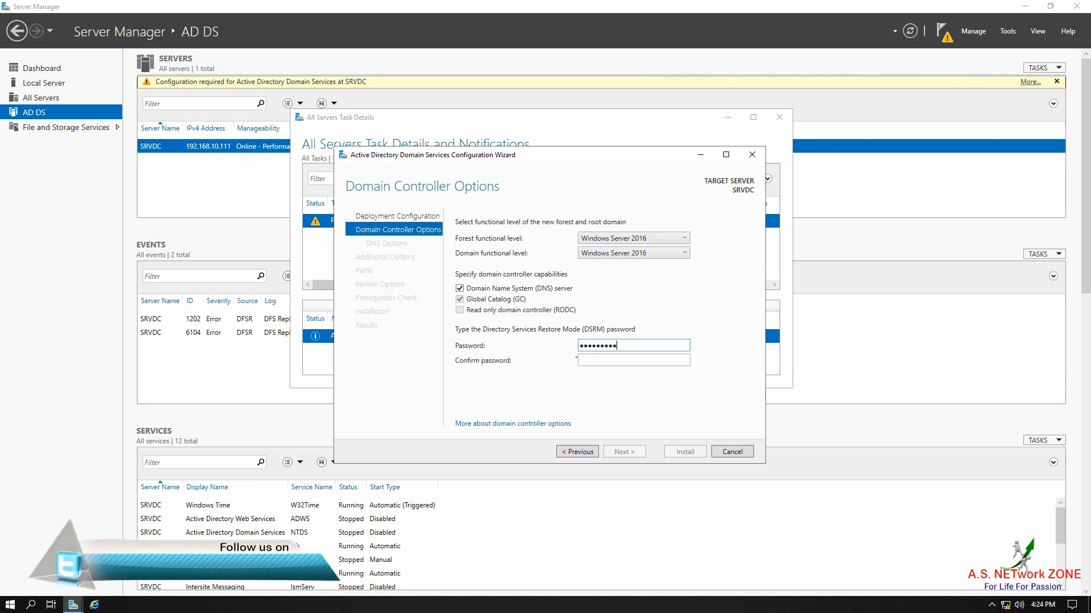
pyautogui.click(628, 361)
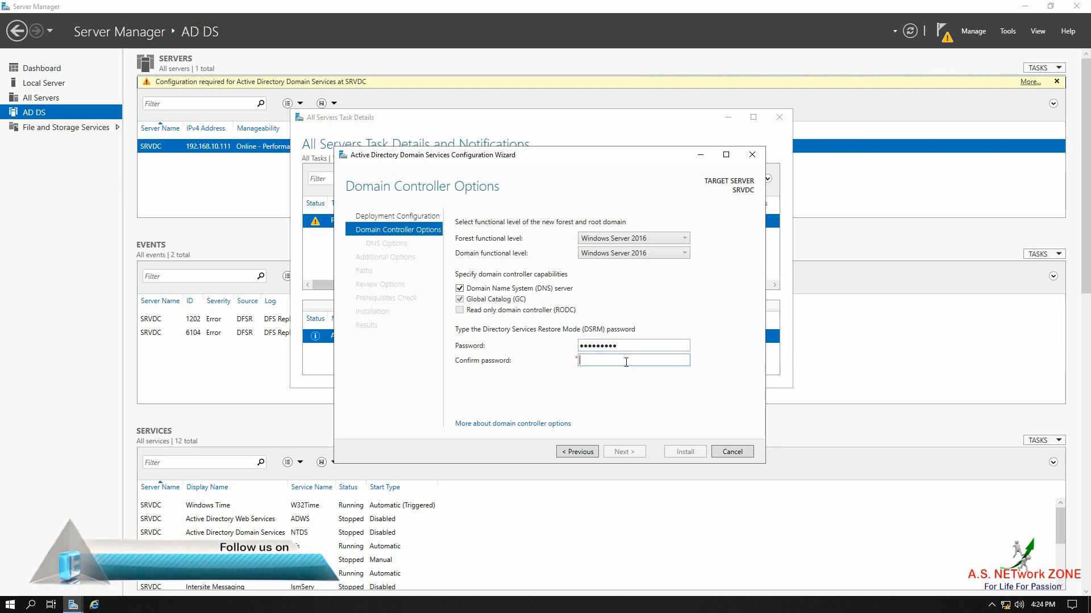
pyautogui.write('*********')
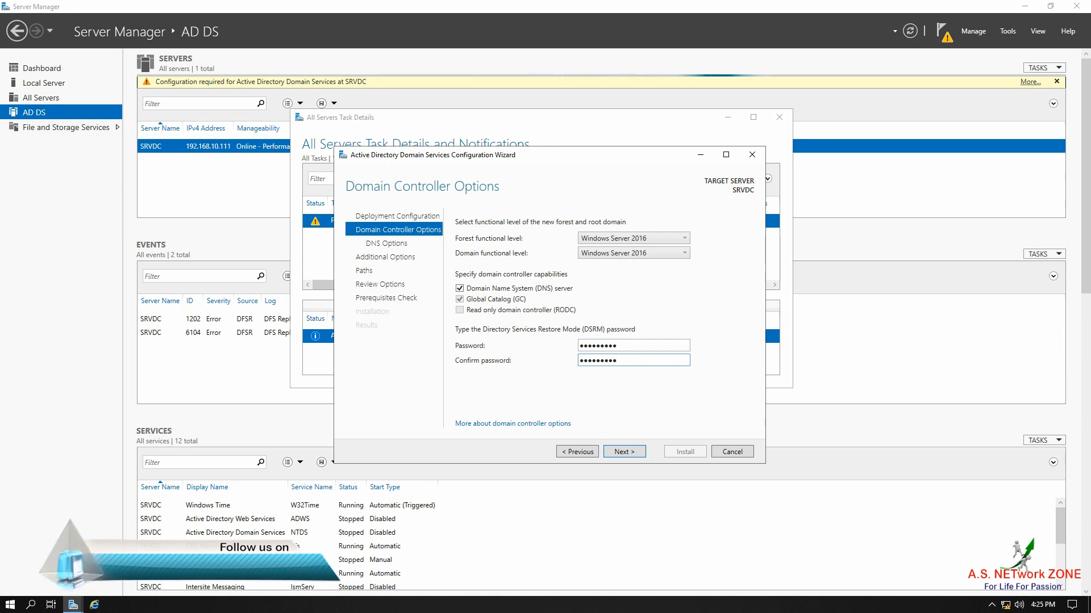
pyautogui.click(621, 452)
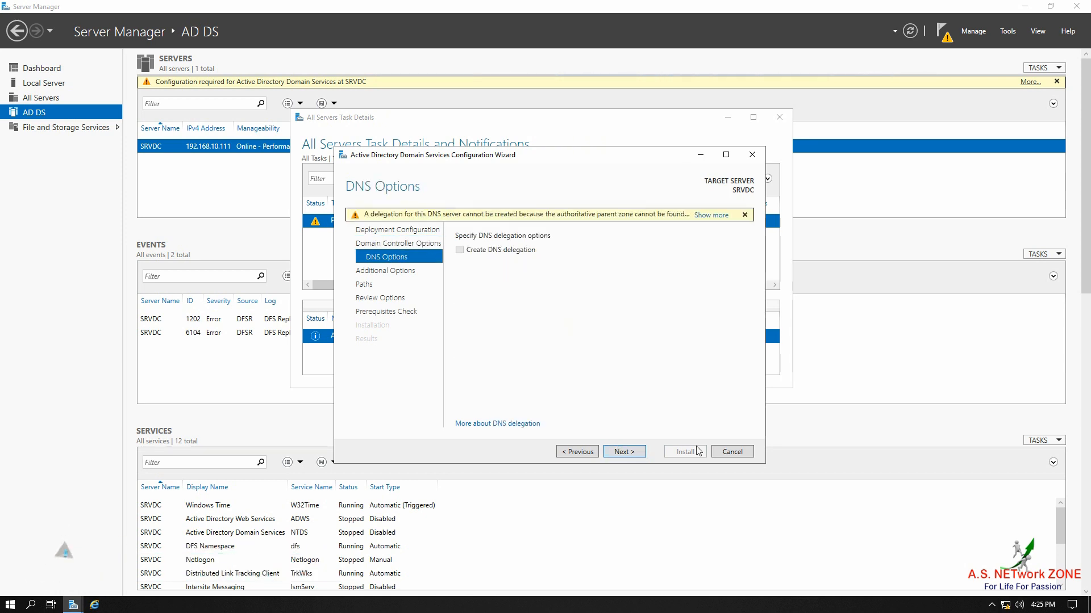
# Accept the default DNS options, NetBIOS name and folder paths, and install the domain controller after the prerequisites check
pyautogui.click(639, 452)
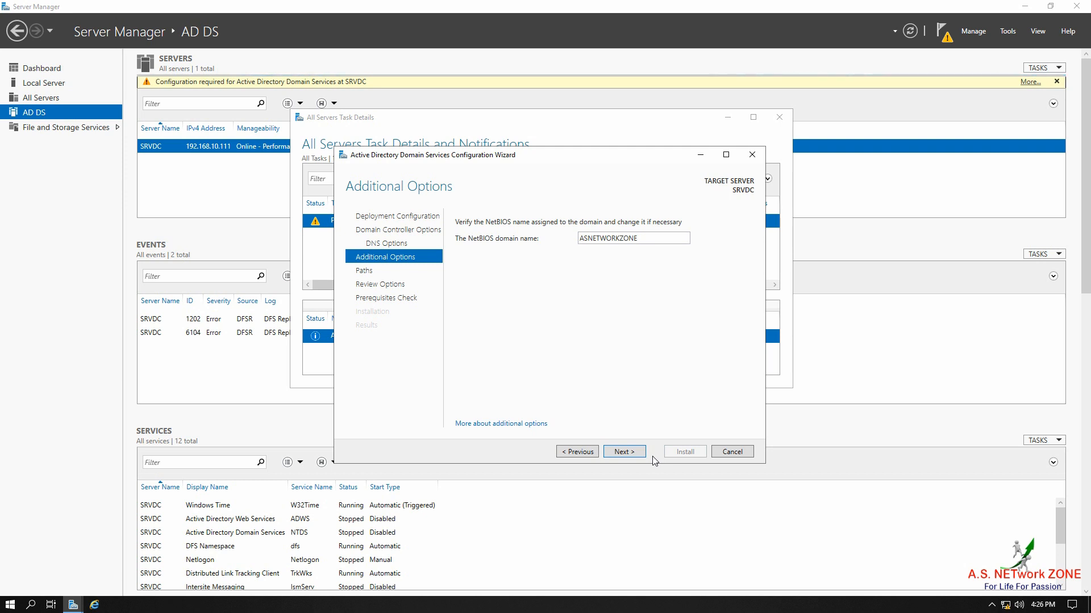
pyautogui.click(624, 452)
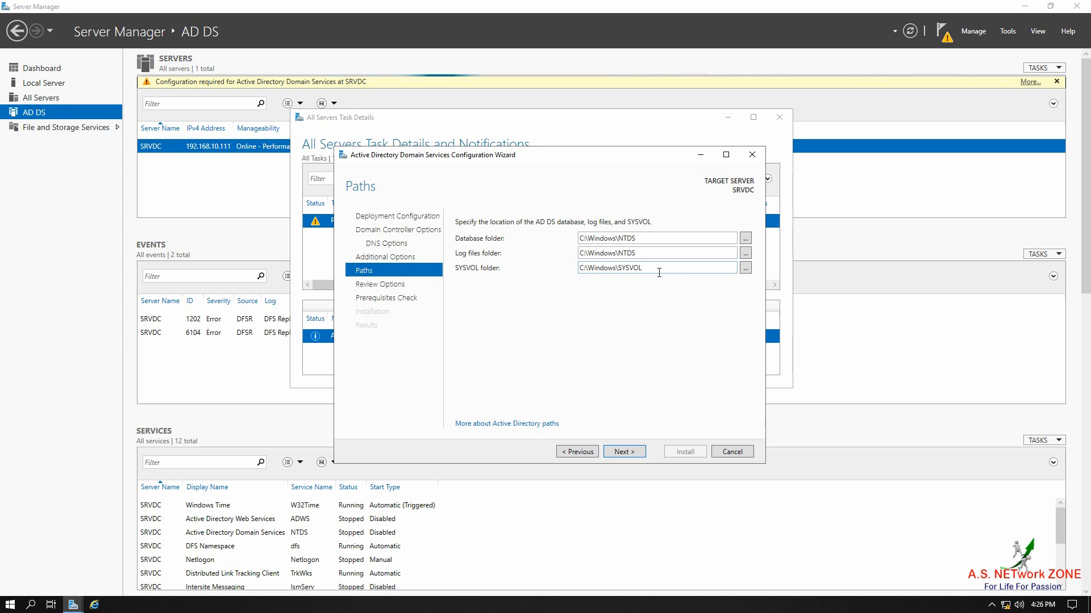
pyautogui.click(631, 452)
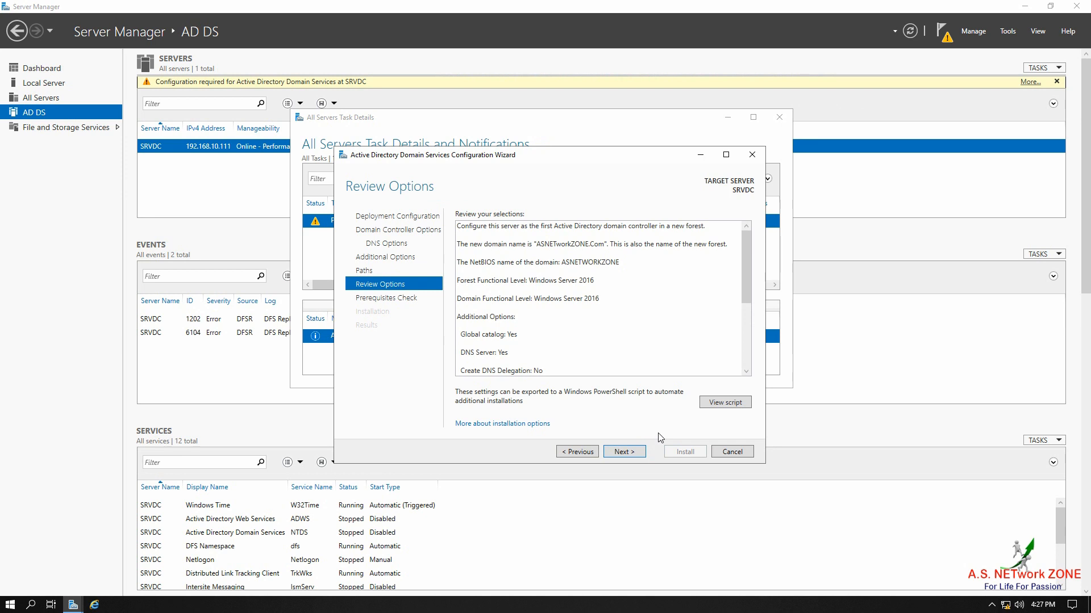
pyautogui.click(624, 451)
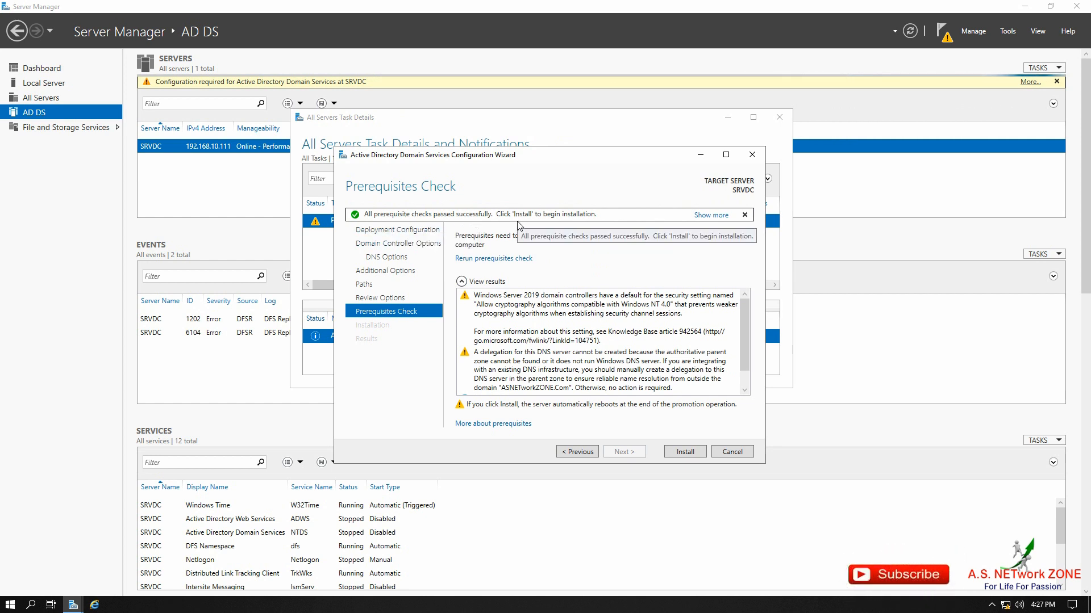
pyautogui.click(691, 453)
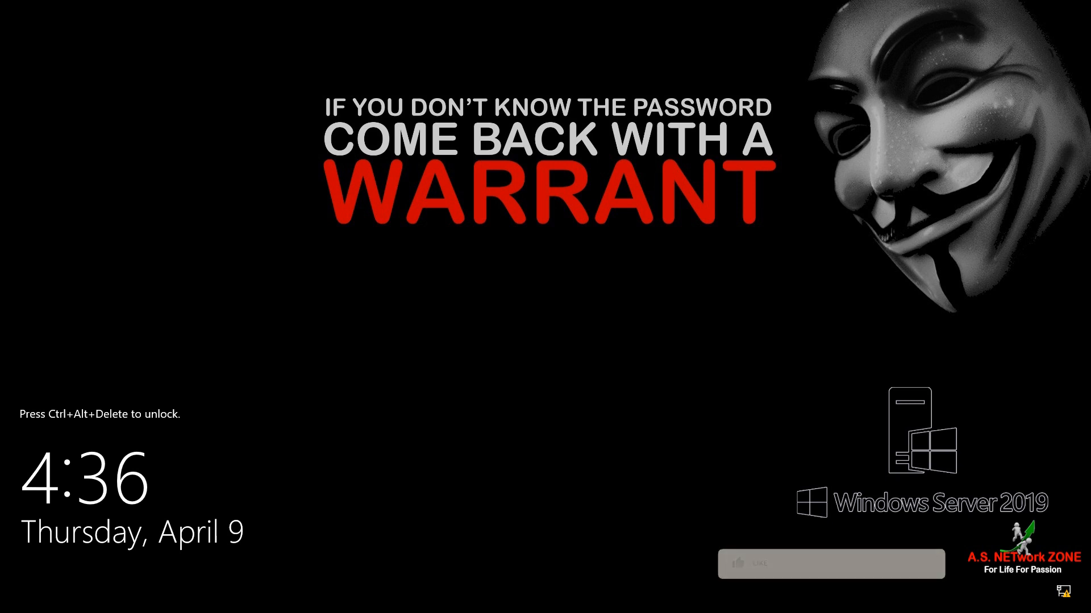
# Unlock the restarted server and sign in to the domain Administrator account with its password
pyautogui.hotkey('ctrl', 'alt', 'Delete')
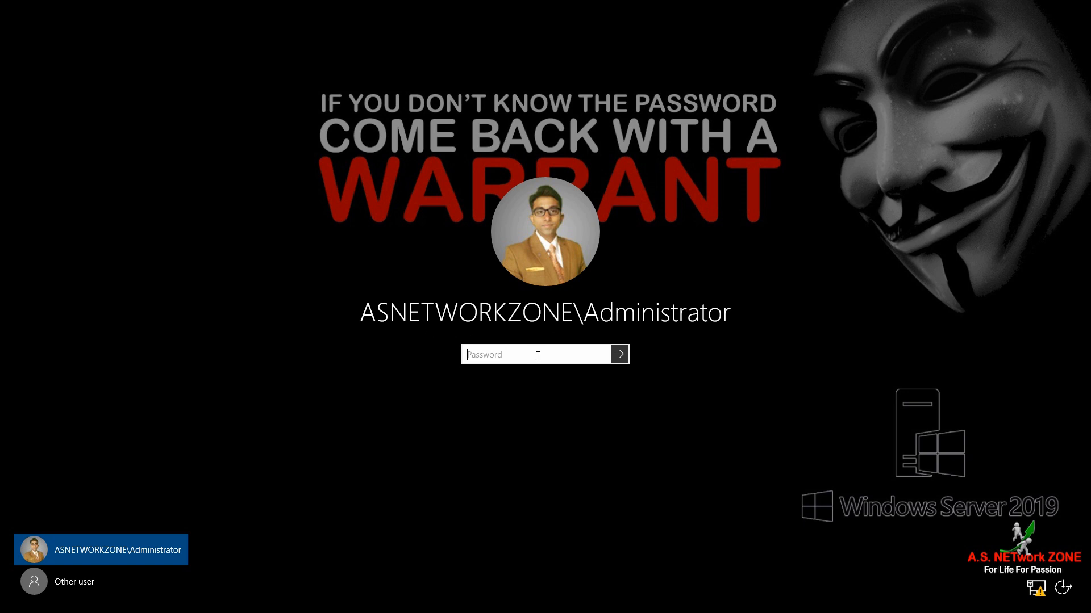
pyautogui.write('•••')
pyautogui.press('Return')
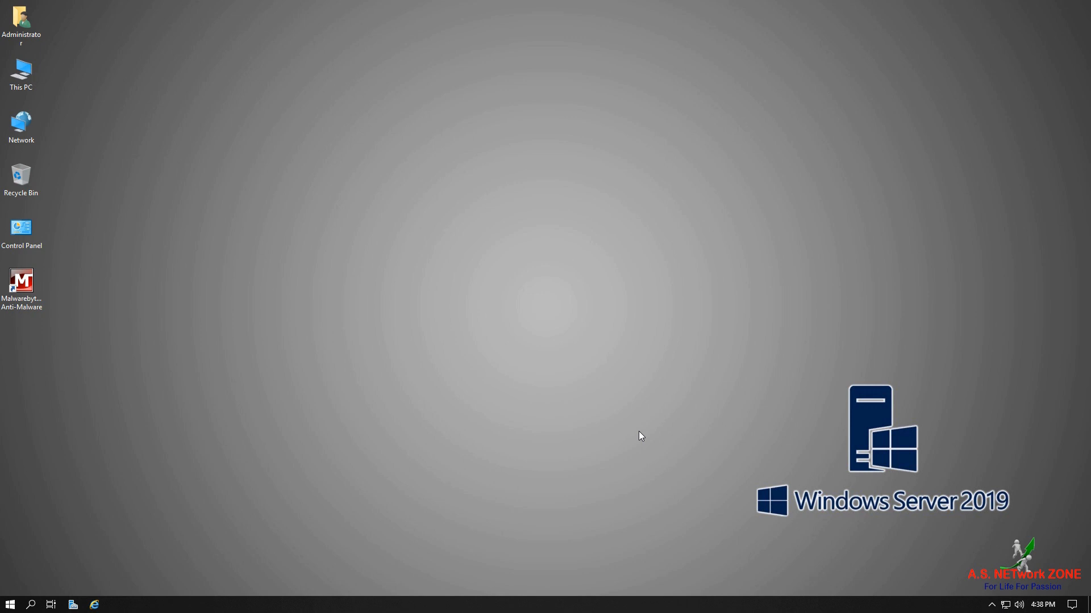
# Open the properties of This PC
pyautogui.rightClick(32, 85)
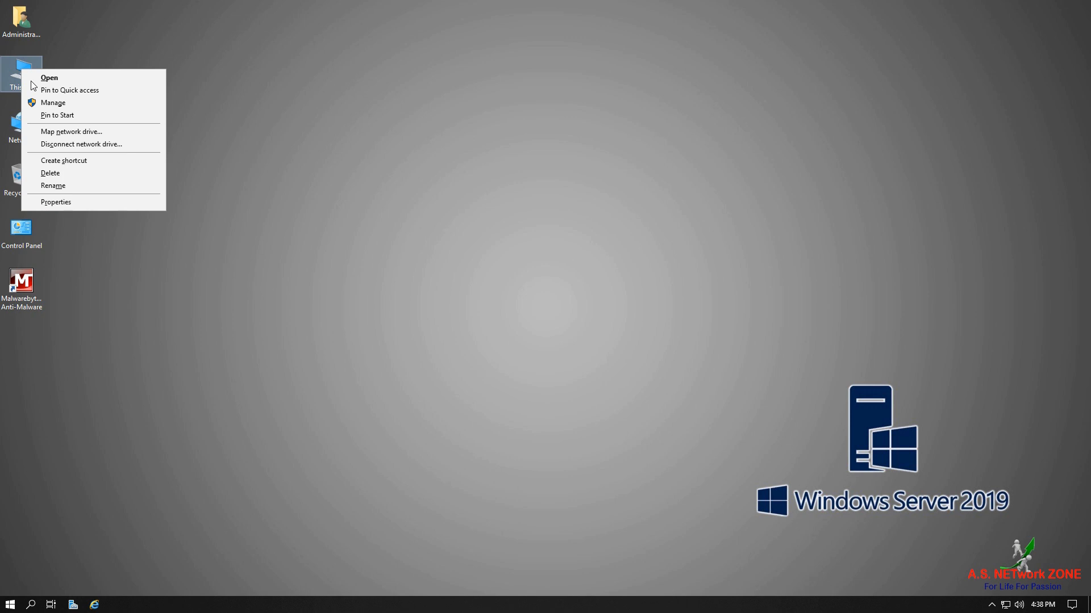
pyautogui.click(89, 201)
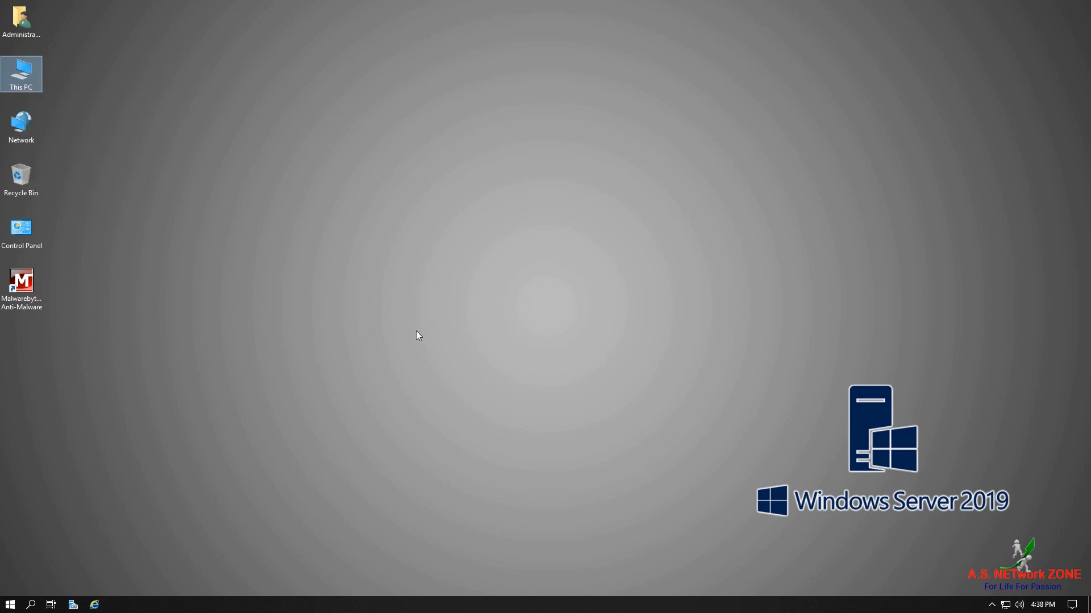